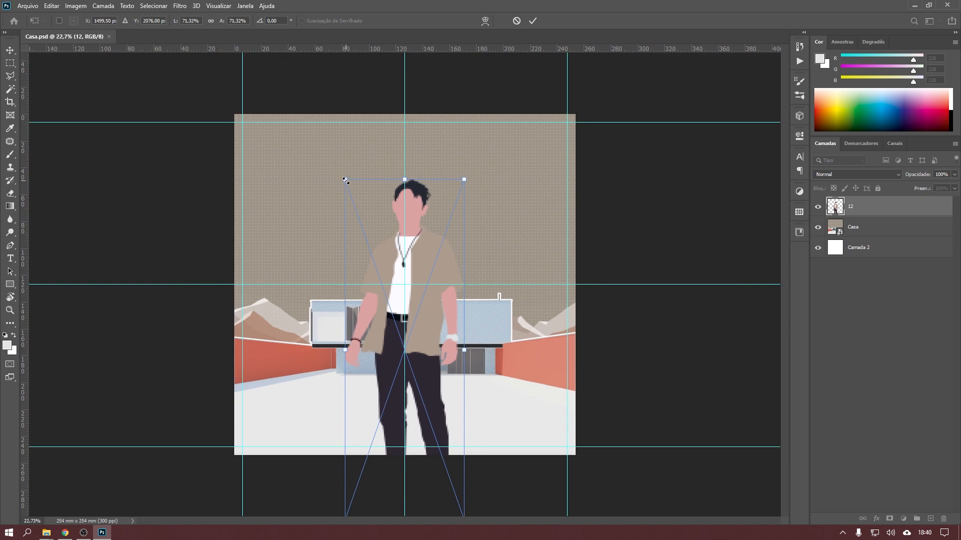
Scale the placed man figure (12) down to about 4.49% so he stands inside the ground-floor doorway at realistic height.
drag(346, 180, 447, 351)
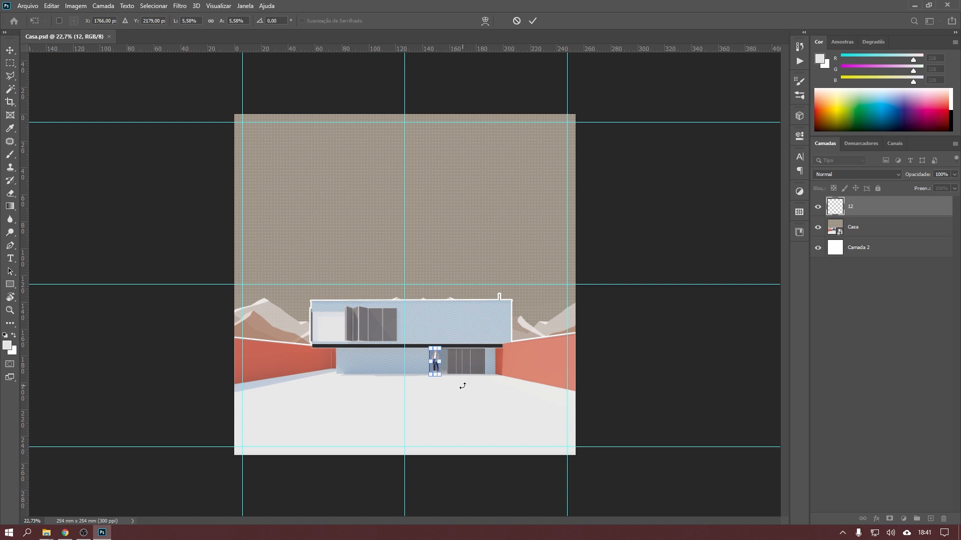
scroll(430, 440, up, 3)
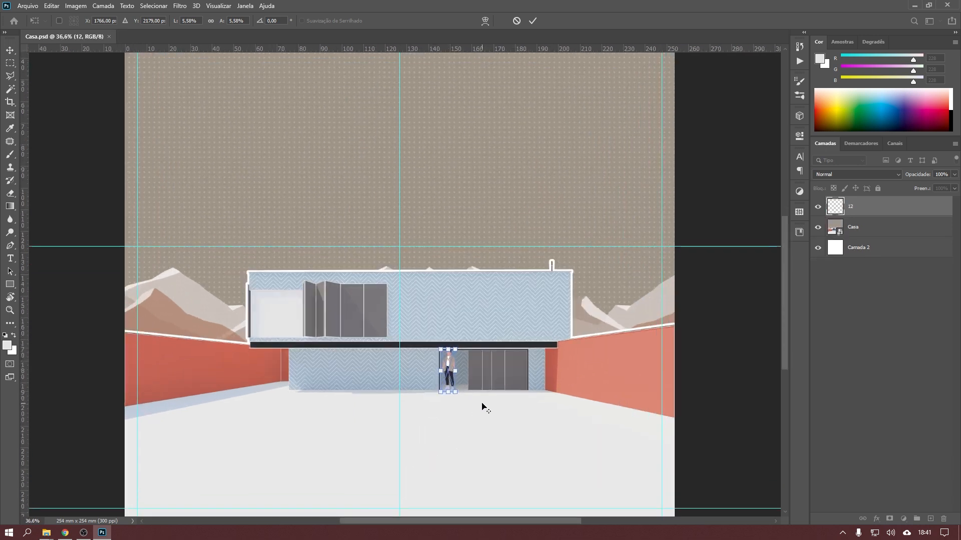
scroll(487, 471, up, 4)
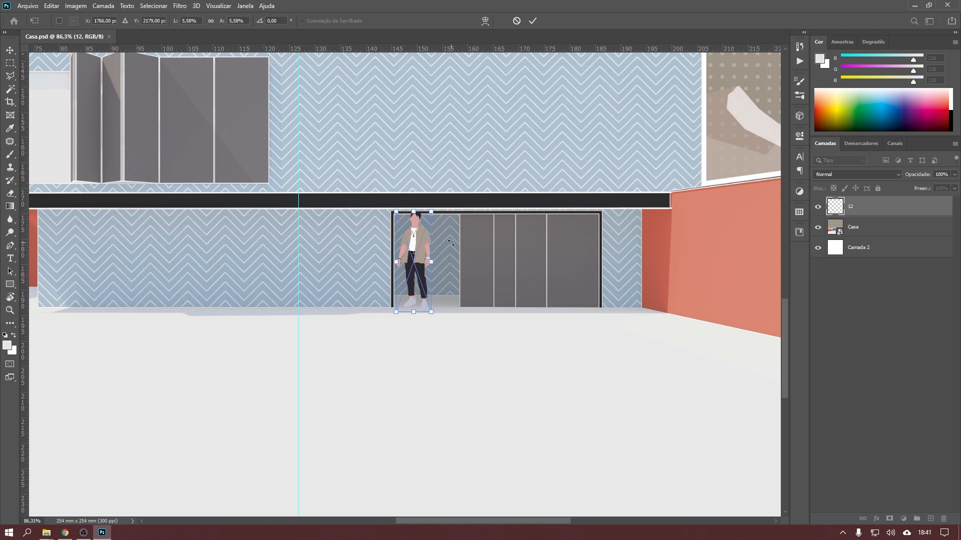
drag(432, 213, 427, 232)
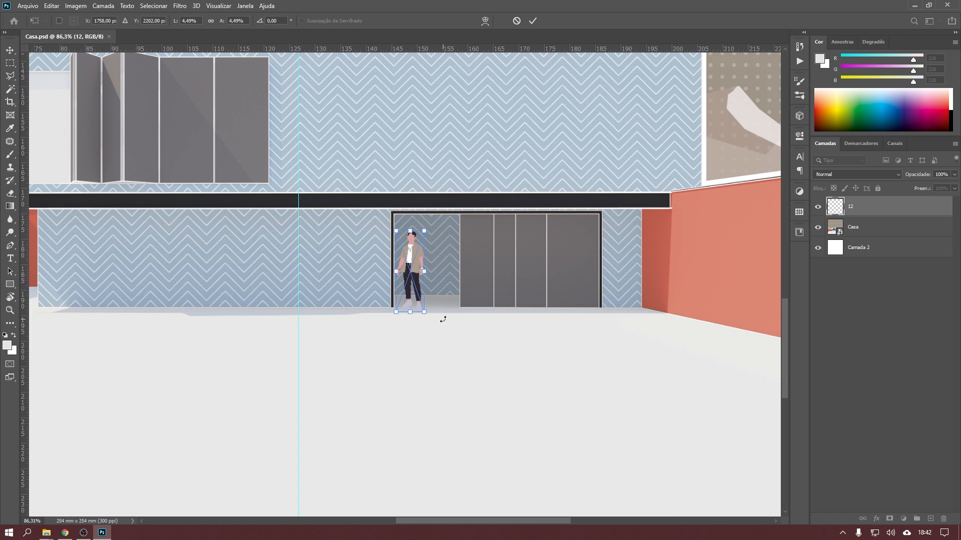
key(Return)
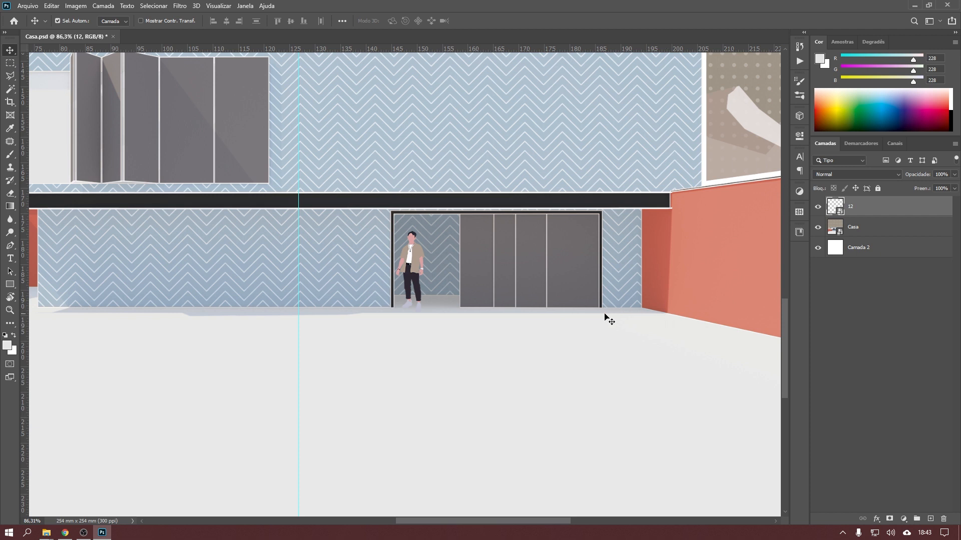
Move the man figure from the doorway to the open courtyard floor in front of the house.
drag(405, 259, 342, 414)
scroll(342, 414, down, 5)
scroll(323, 476, down, 2)
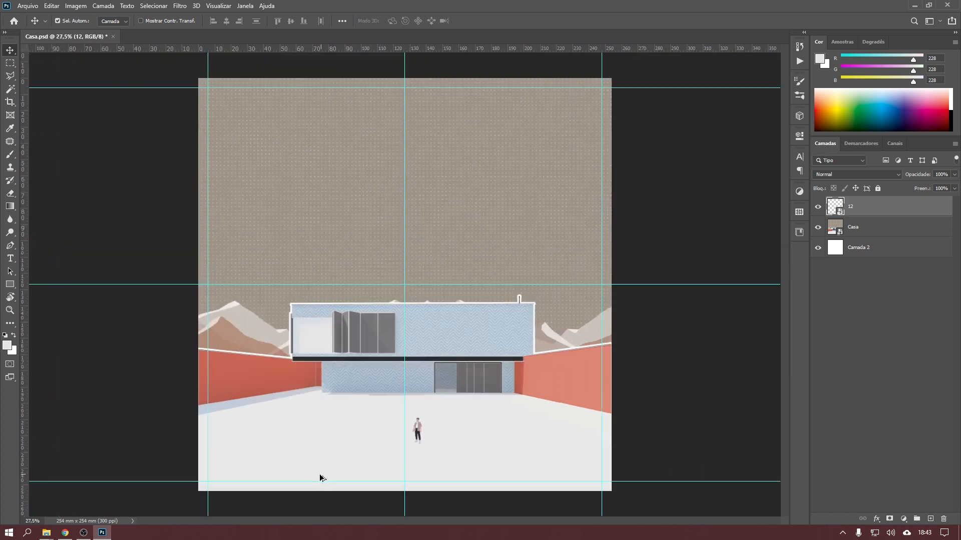
scroll(410, 489, up, 4)
scroll(434, 461, down, 2)
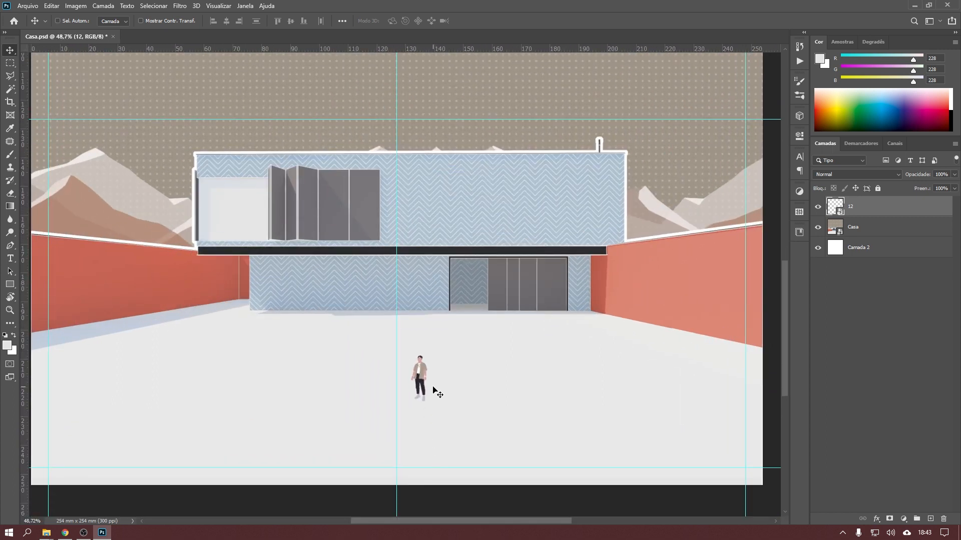
Enlarge the man in the courtyard proportionally, keeping his head near the base line of the house and extending his feet towards the foreground.
key(ctrl+t)
drag(429, 354, 474, 312)
key(Return)
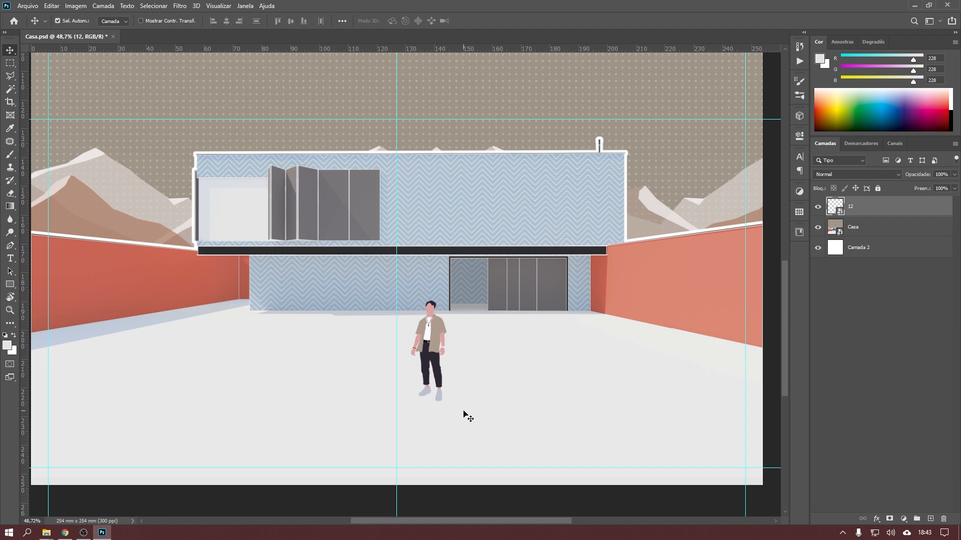
key(ctrl+t)
drag(411, 402, 396, 441)
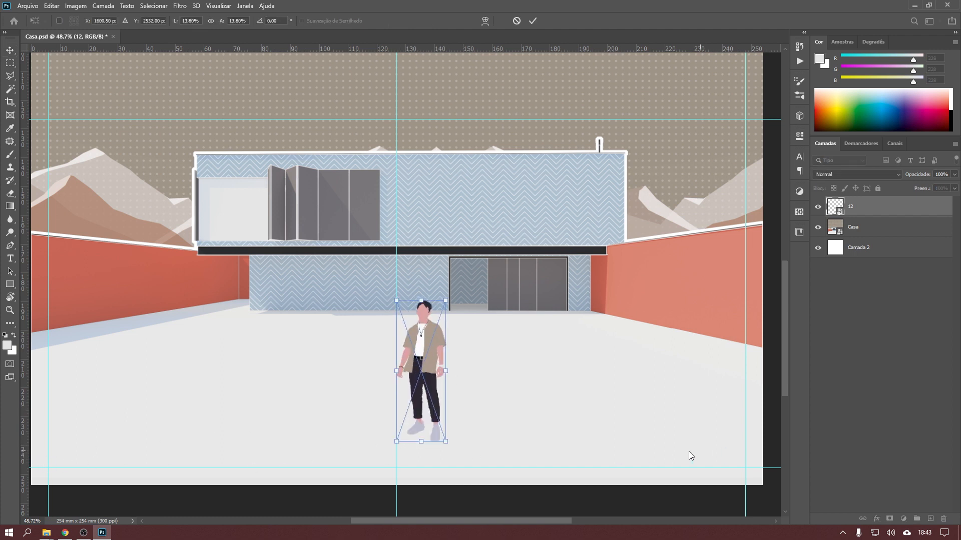
drag(397, 445, 401, 436)
key(Return)
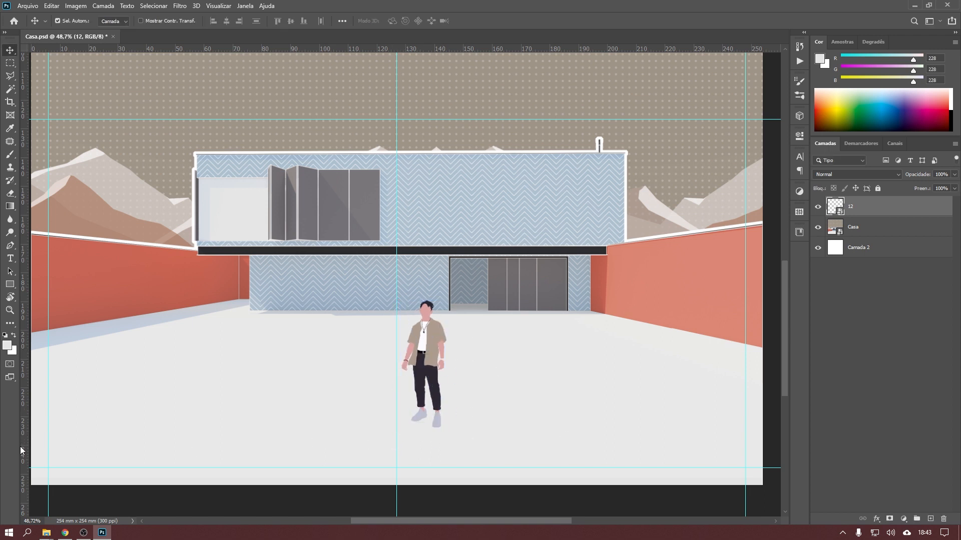
Try the enlarged man in front of the doorway to compare his scale, and undo the move.
drag(425, 374, 482, 268)
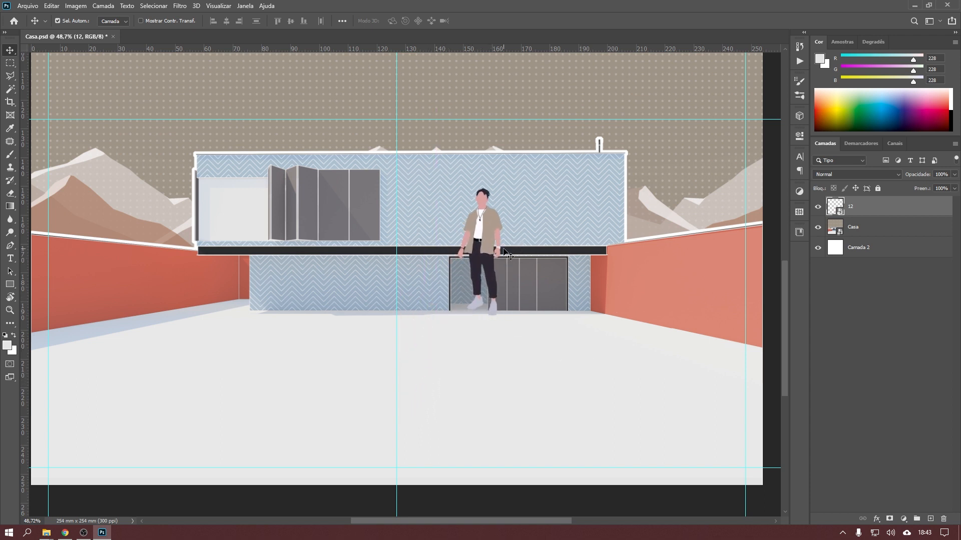
key(ctrl+z)
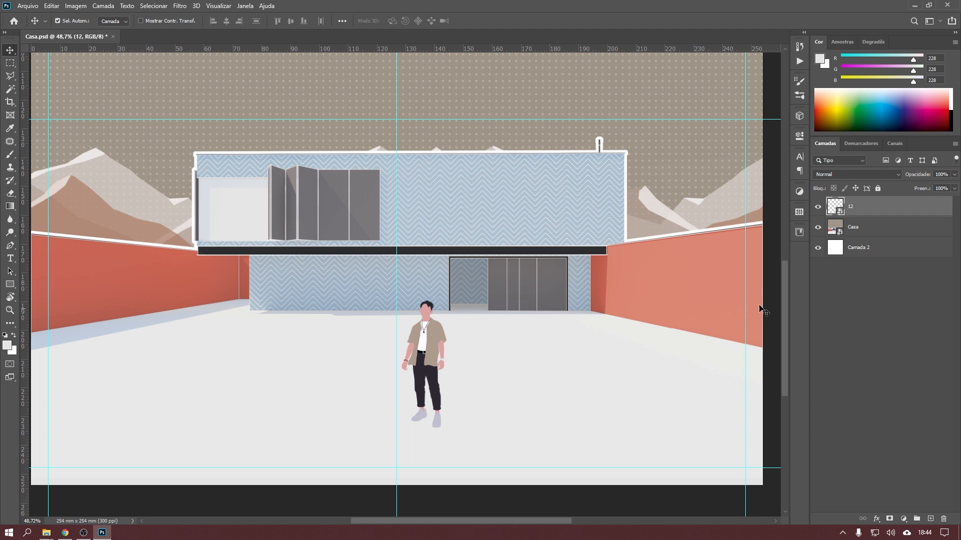
Add a white 6 px outside stroke at 100% opacity to the man's layer (12).
right_click(869, 210)
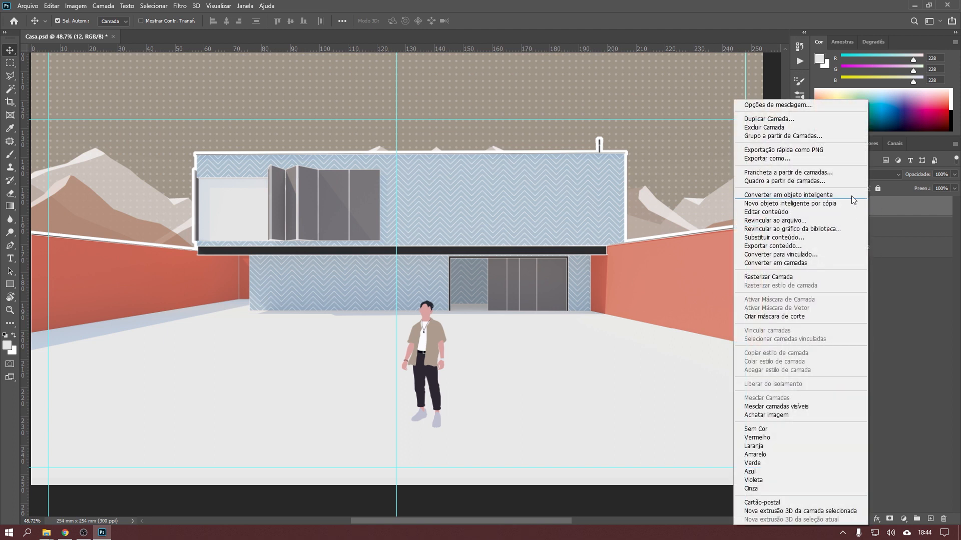
click(798, 106)
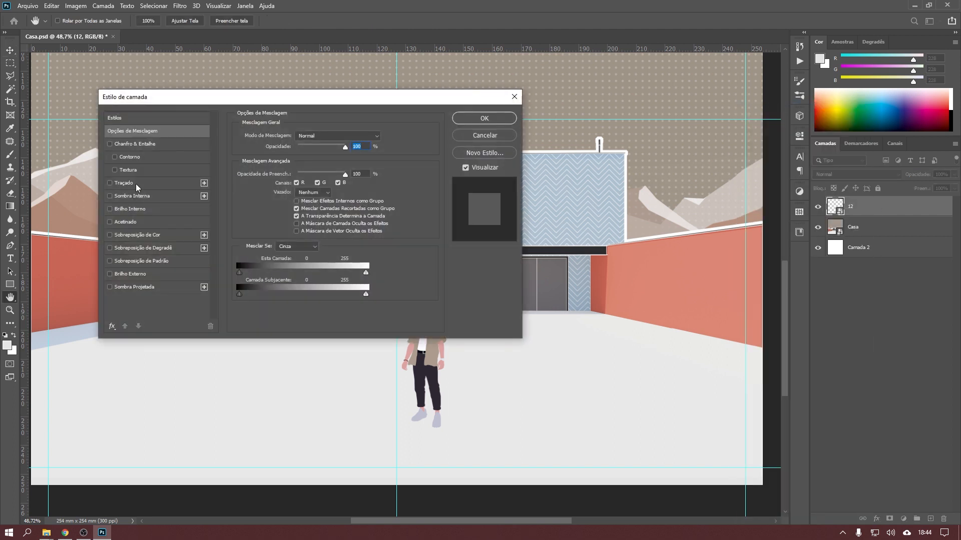
click(121, 184)
drag(355, 102, 494, 42)
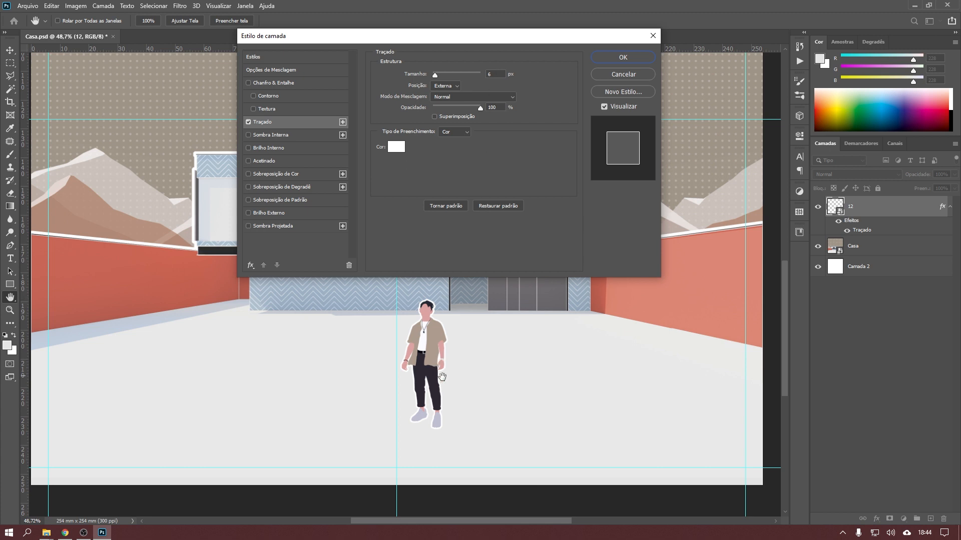
click(397, 148)
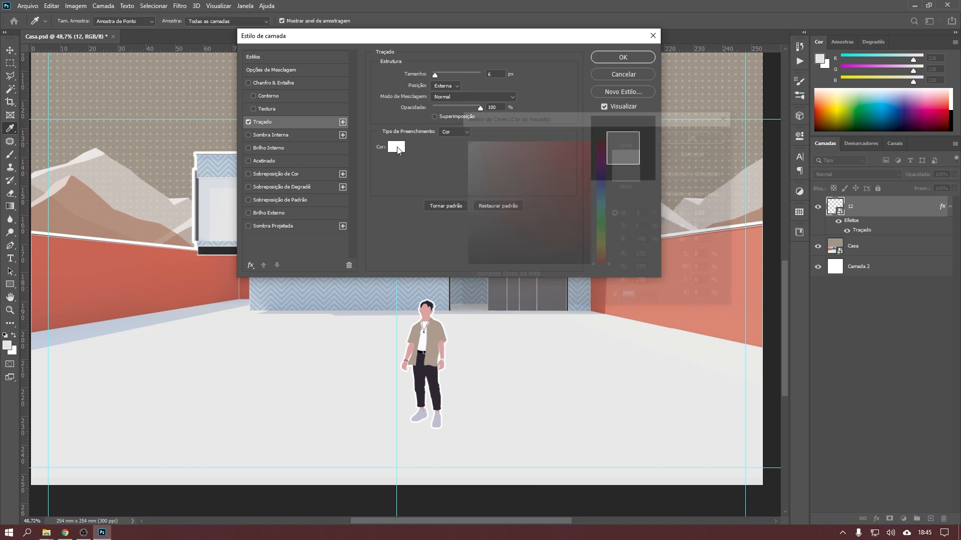
click(696, 135)
click(623, 57)
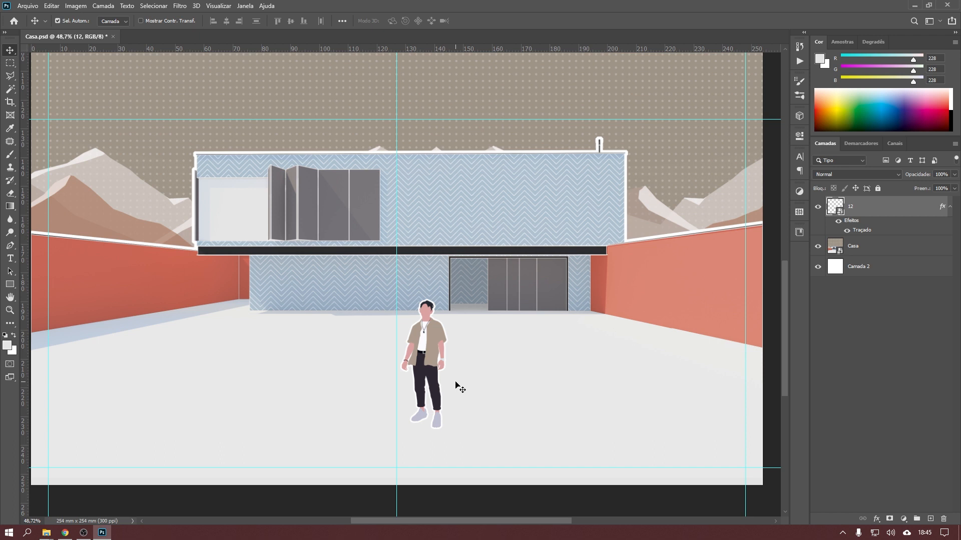
Enlarge the outlined man slightly and move him to the far left of the courtyard, before the red wall.
key(ctrl+t)
drag(446, 301, 453, 285)
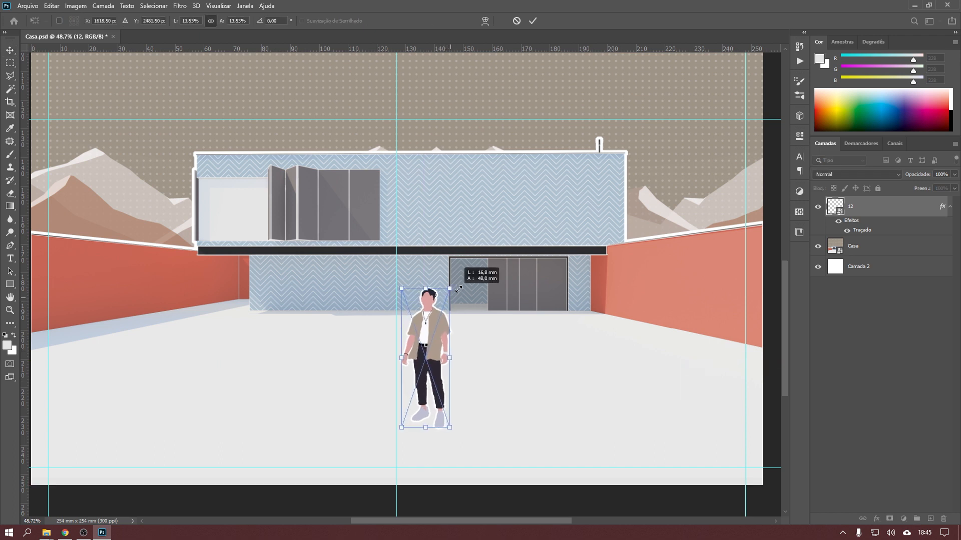
key(Return)
drag(445, 348, 88, 348)
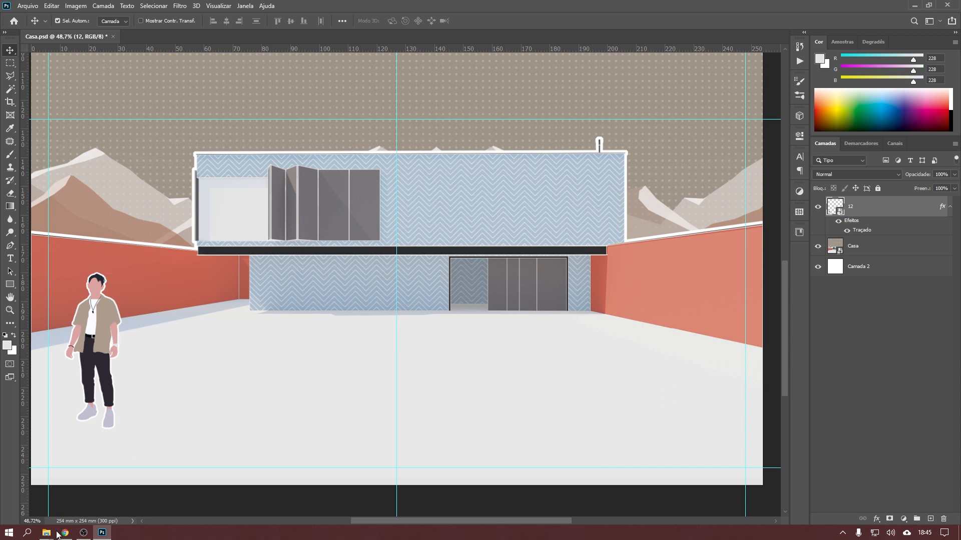
Switch to File Explorer and place figure 01 from the Finais folder into the Casa document.
mouse_move(46, 532)
click(126, 490)
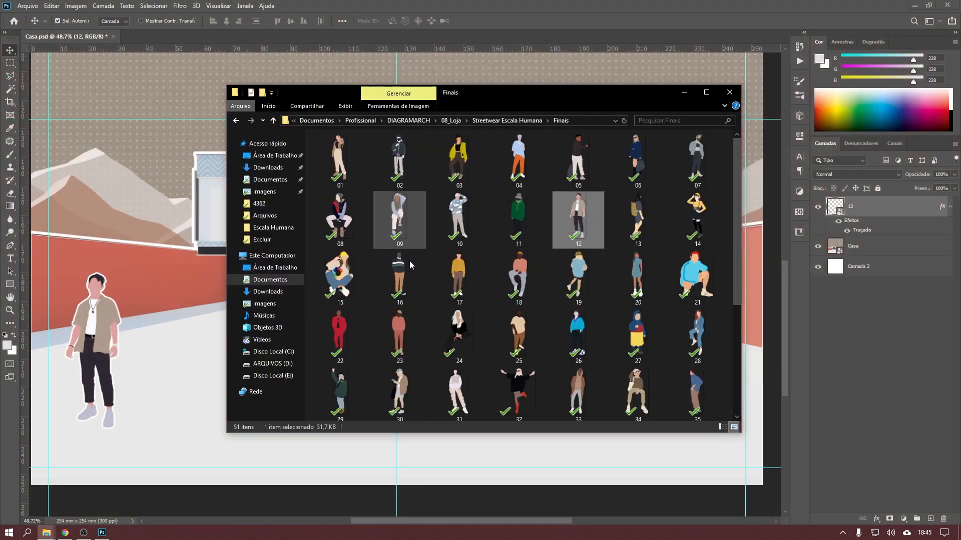
key(Home)
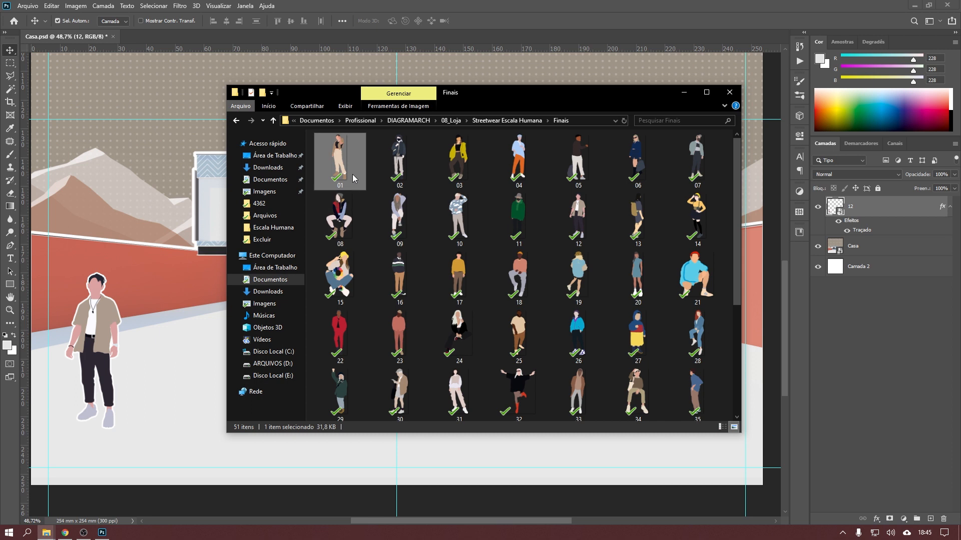
drag(345, 159, 278, 262)
Scale woman figure 01 to about 15.71%, matching the man's height, and place her standing to his right in the courtyard.
key(ctrl+minus)
key(ctrl+minus)
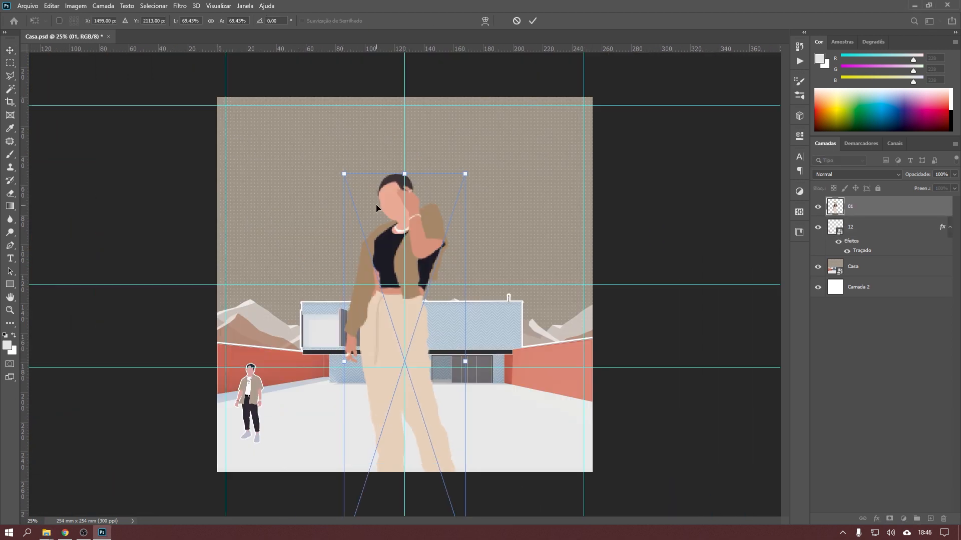
drag(342, 174, 417, 397)
drag(441, 451, 297, 345)
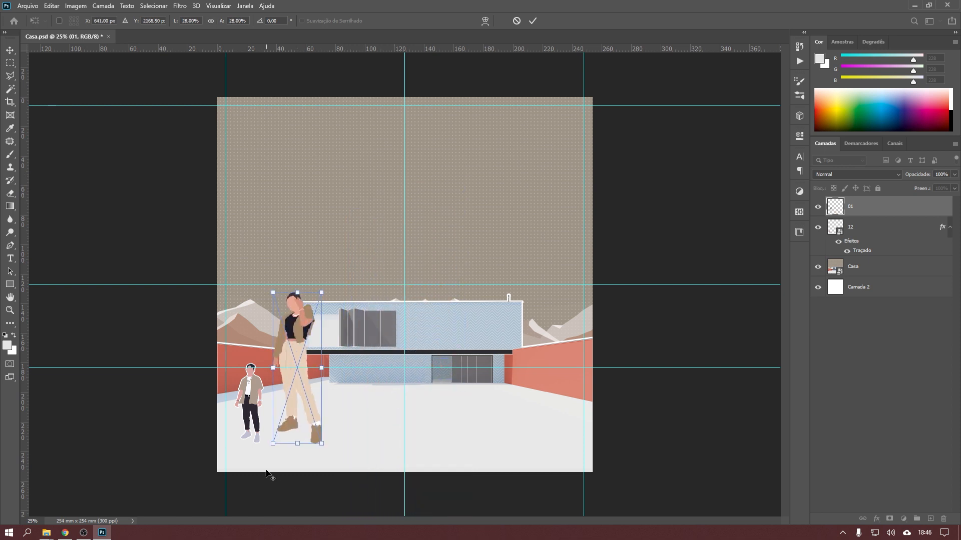
scroll(267, 473, up, 5)
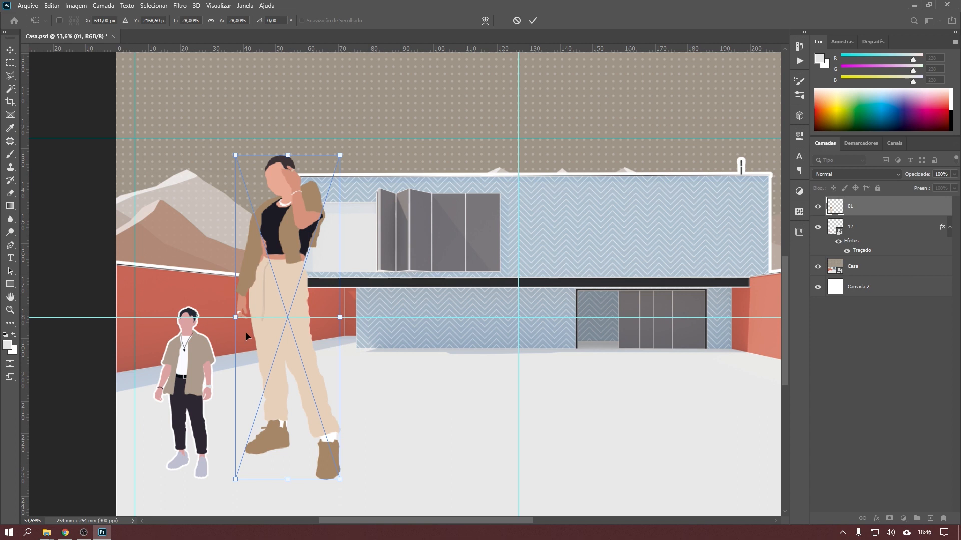
drag(340, 155, 307, 254)
drag(270, 371, 227, 378)
drag(264, 261, 263, 317)
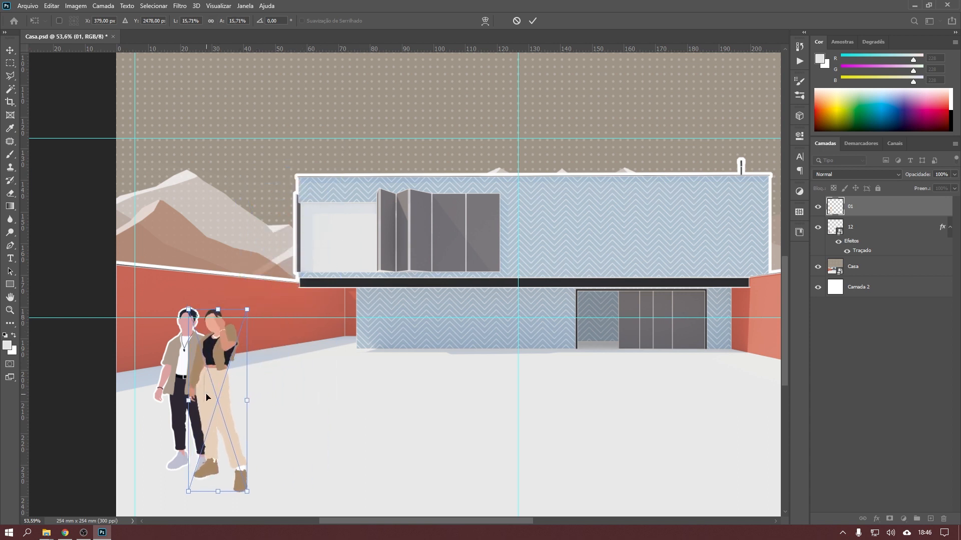
drag(214, 393, 287, 393)
key(Return)
Create a new layer above figure 01 and name it Sombra 01.
scroll(400, 384, up, 2)
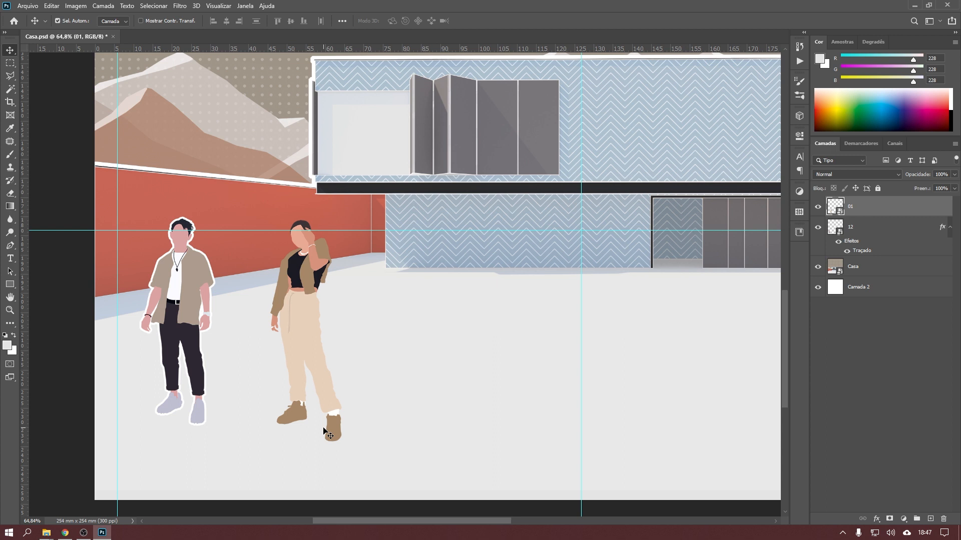
click(931, 519)
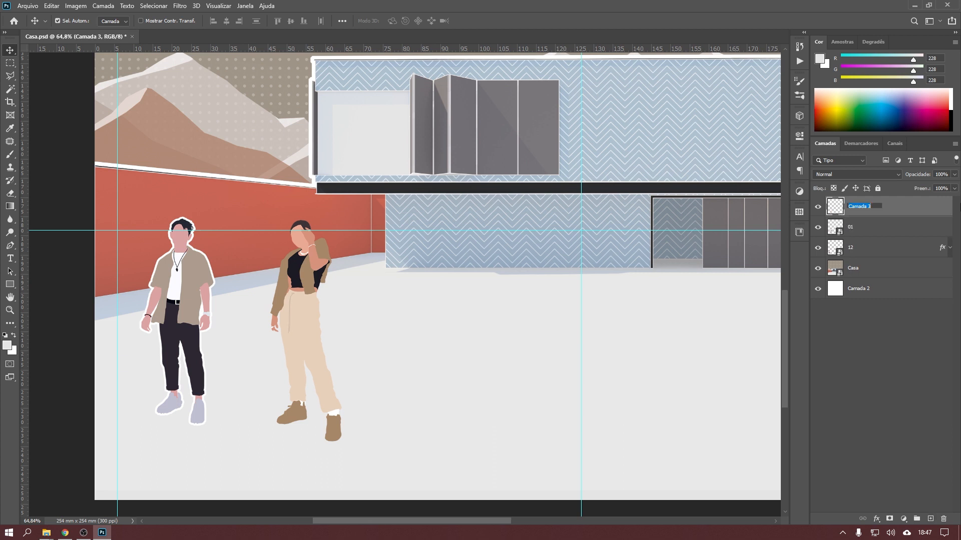
text(Sombra 01)
key(Return)
Set up the Brush tool in black with a smaller, flattened elliptical tip, 0% hardness and 50% opacity.
click(10, 154)
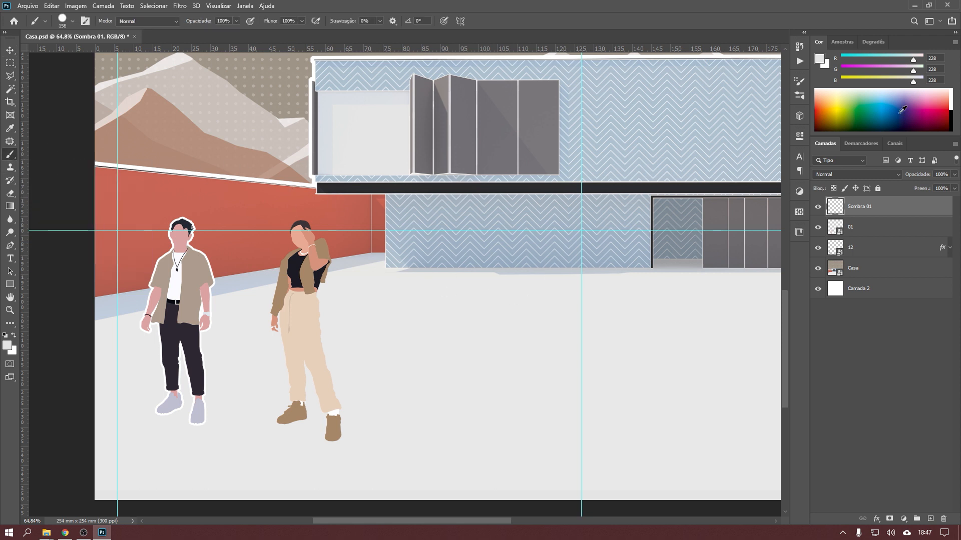
click(950, 120)
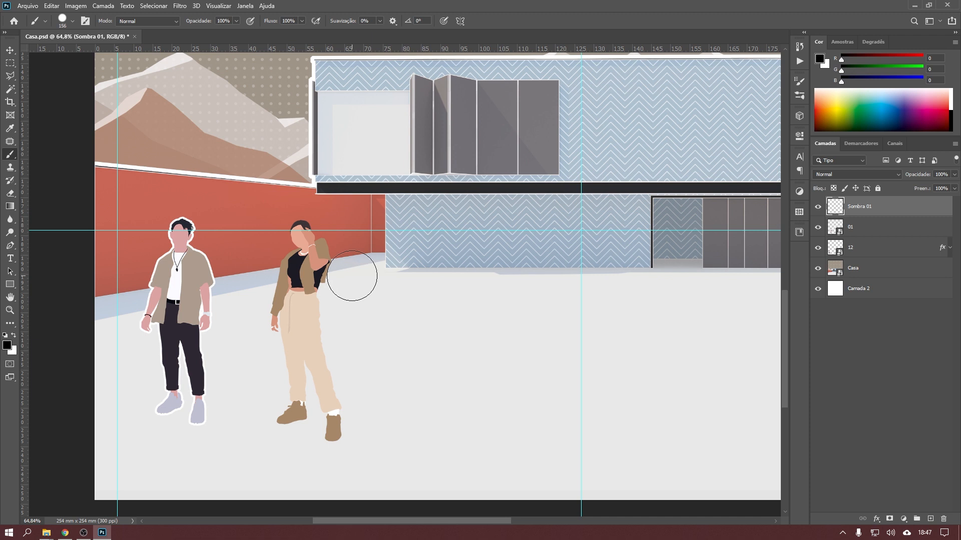
right_click(348, 275)
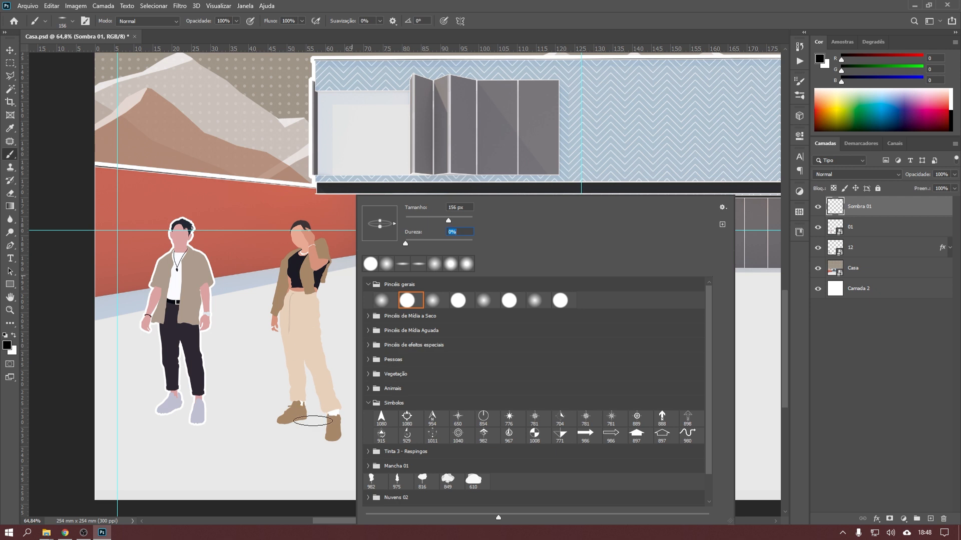
drag(448, 220, 438, 222)
key(Return)
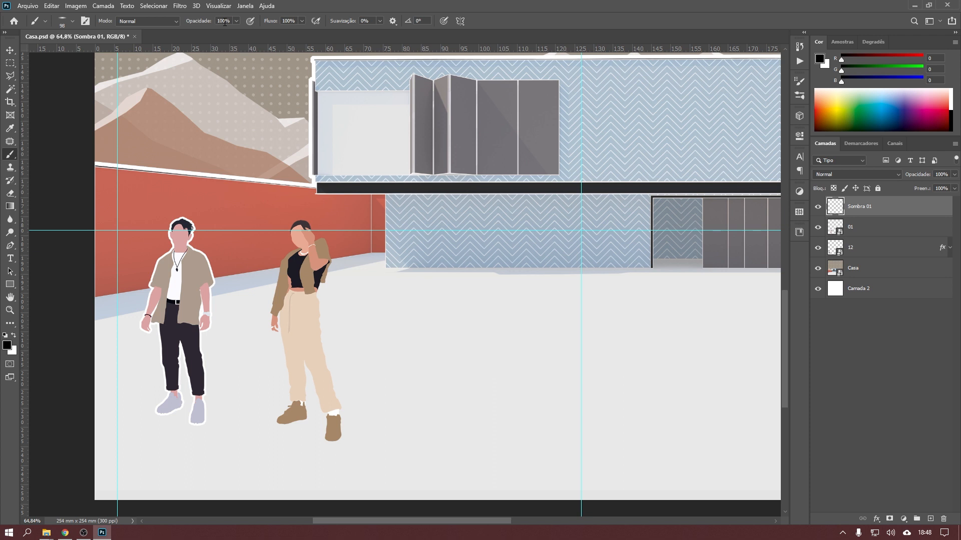
key(5)
Move the Sombra 01 layer beneath the woman's layer (01) so it sits behind her shoes.
scroll(284, 455, up, 5)
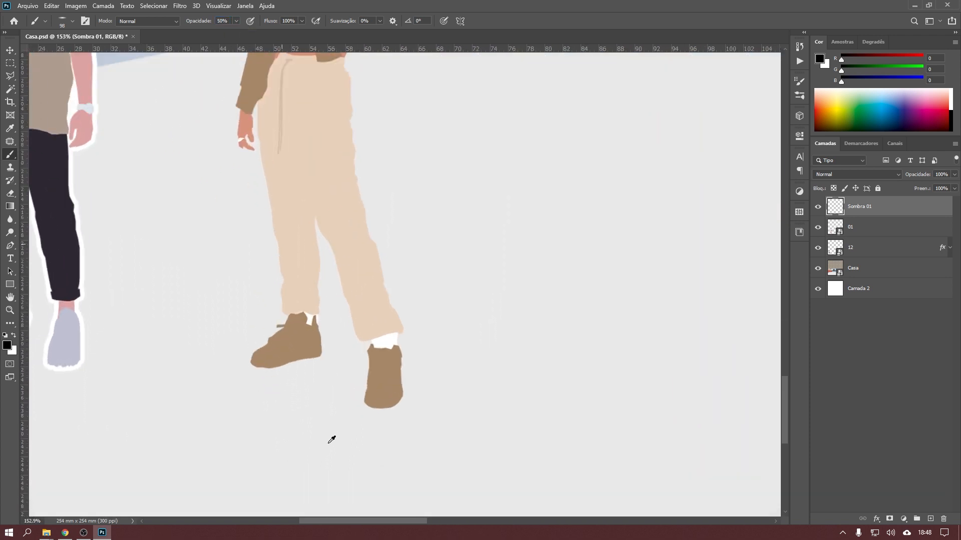
scroll(331, 439, up, 2)
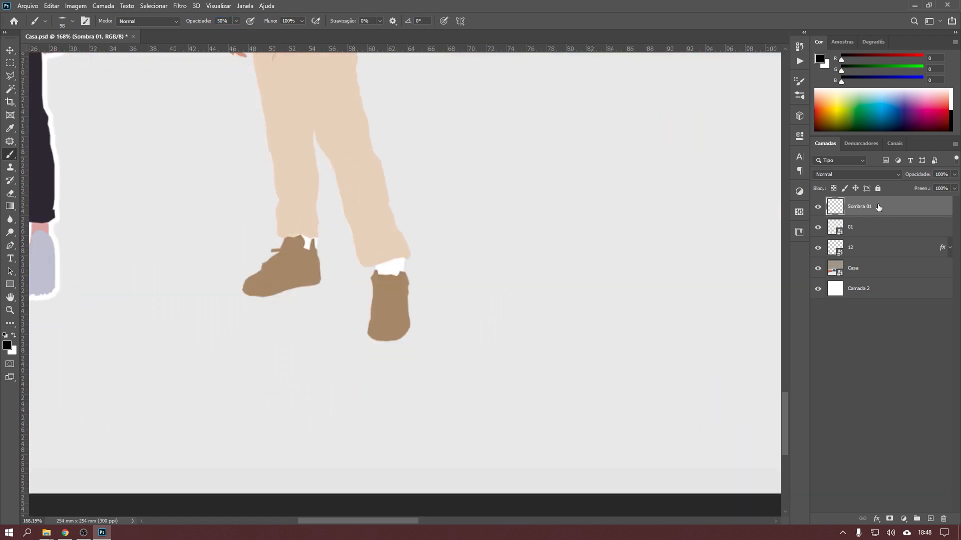
drag(873, 207, 859, 237)
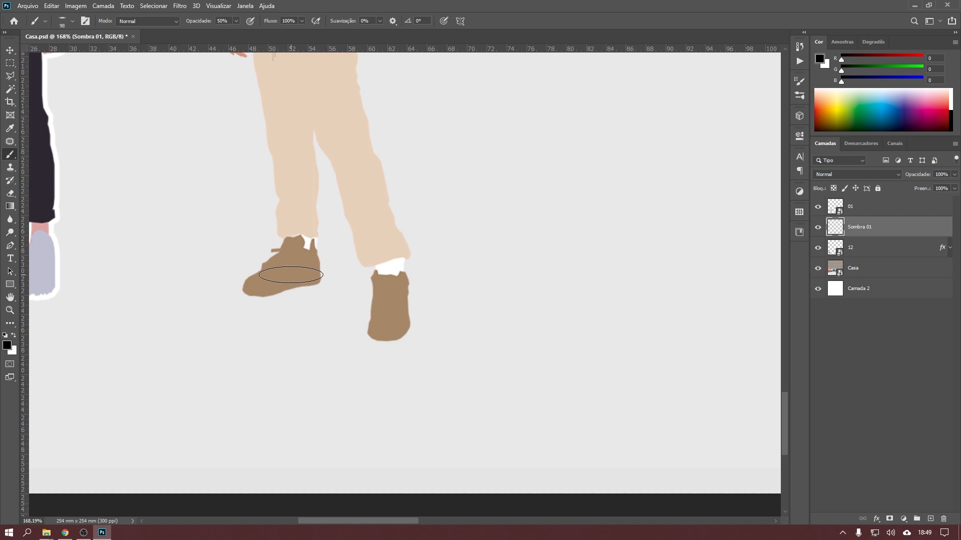
Reduce the brush to 52 px and paint a shadow between the woman's shoes, darkening it beneath both soles.
right_click(295, 274)
drag(376, 219, 368, 222)
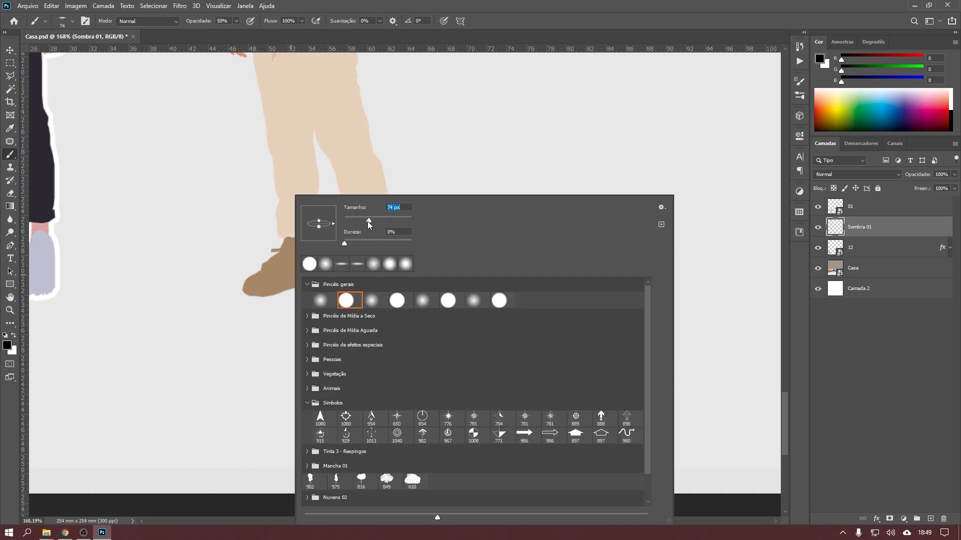
click(539, 10)
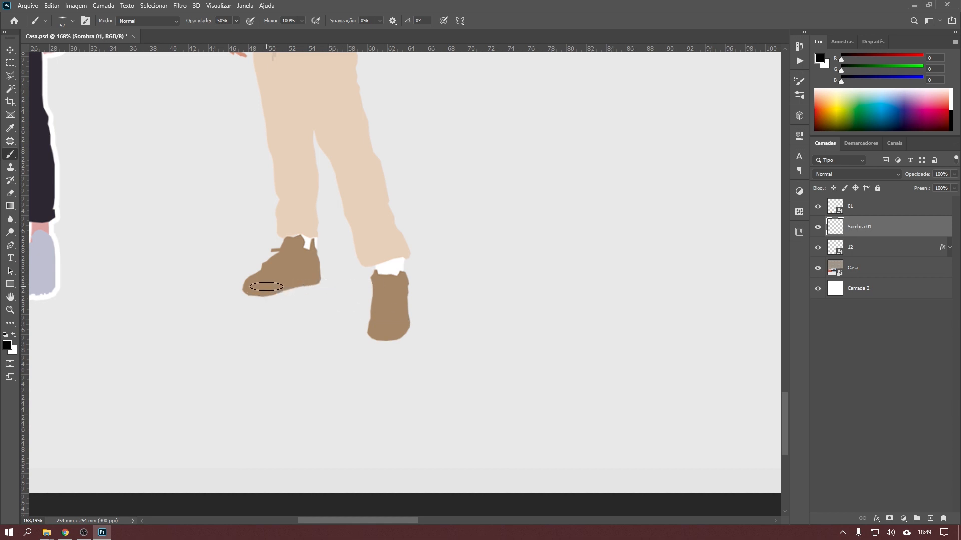
mouse_move(268, 287)
mouse_down()
mouse_move(250, 293)
mouse_move(372, 284)
mouse_move(346, 281)
mouse_move(376, 323)
mouse_move(398, 333)
mouse_move(313, 293)
mouse_move(397, 308)
mouse_up()
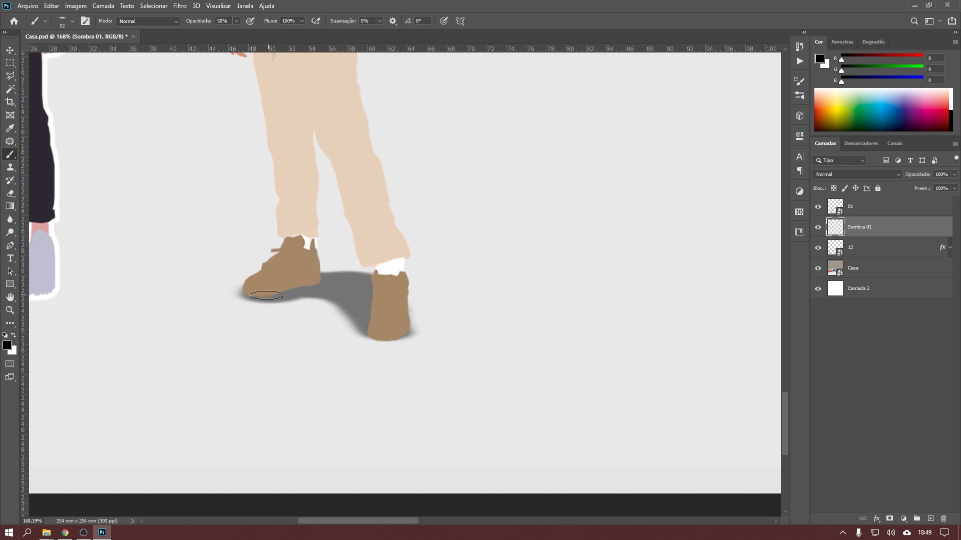
mouse_move(266, 296)
mouse_down()
mouse_move(303, 284)
mouse_move(269, 294)
mouse_up()
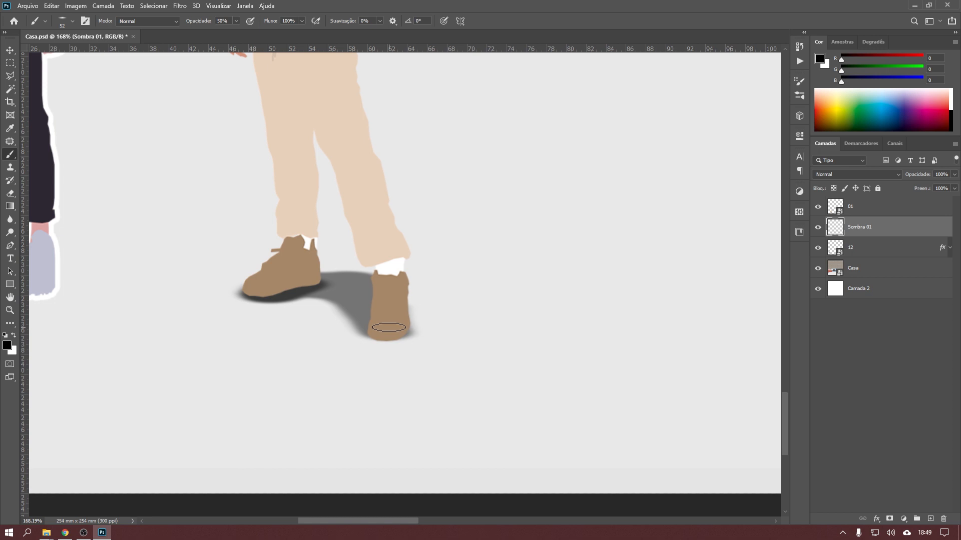
drag(388, 331, 383, 336)
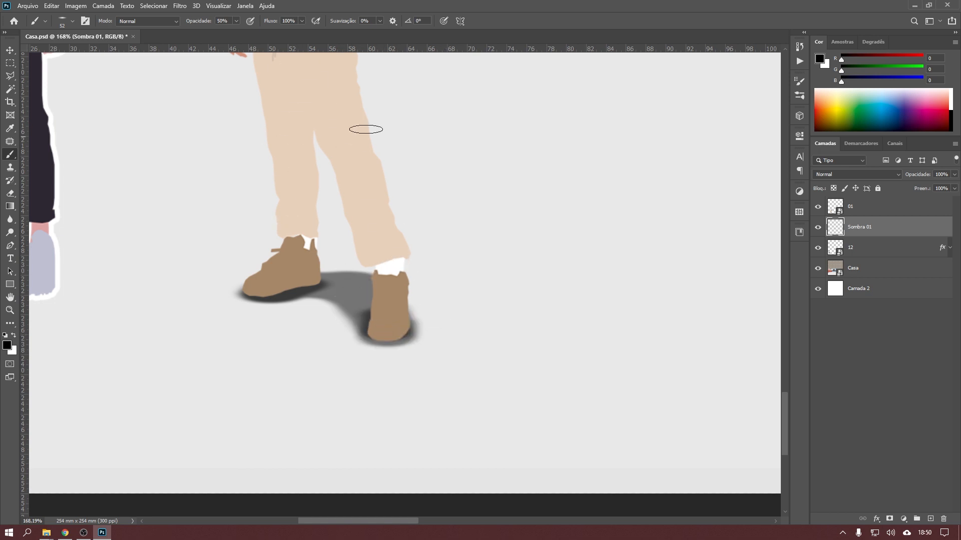
Soften the Sombra 01 layer with a 4.0-pixel Gaussian Blur and lower its opacity to 53%.
scroll(333, 225, down, 6)
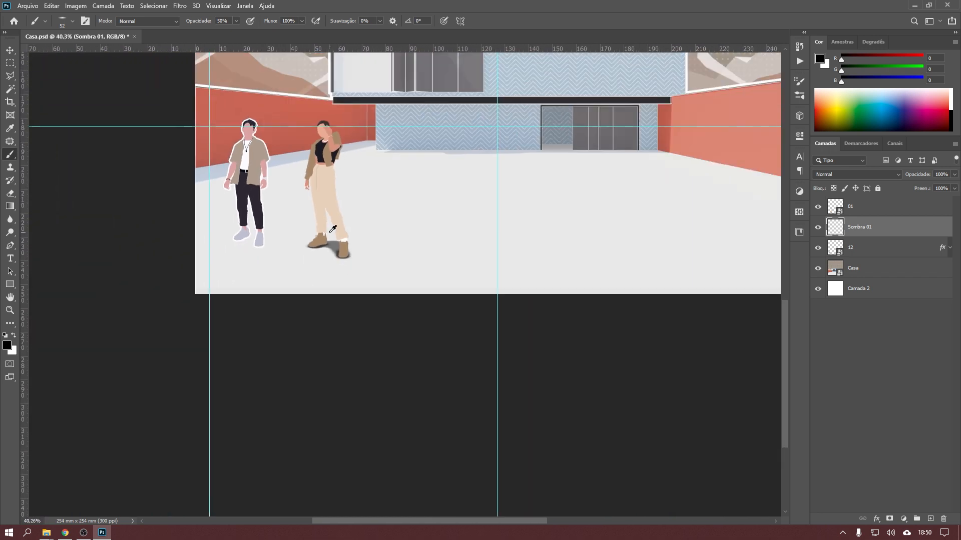
scroll(331, 229, up, 3)
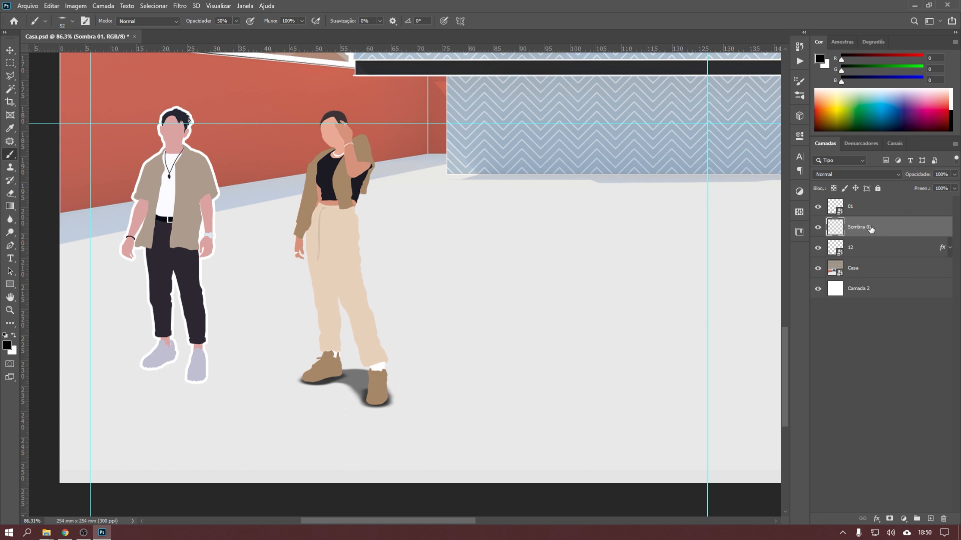
drag(921, 178, 903, 180)
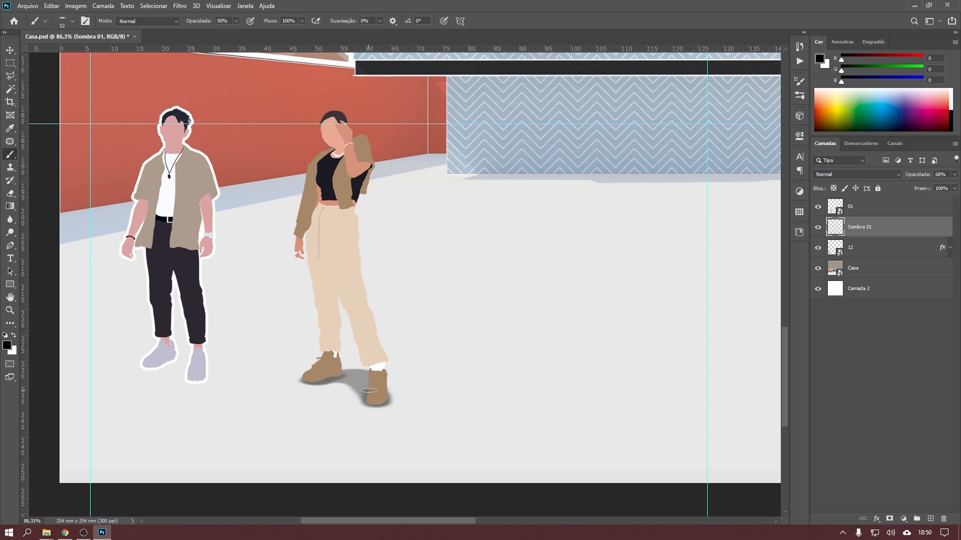
click(180, 6)
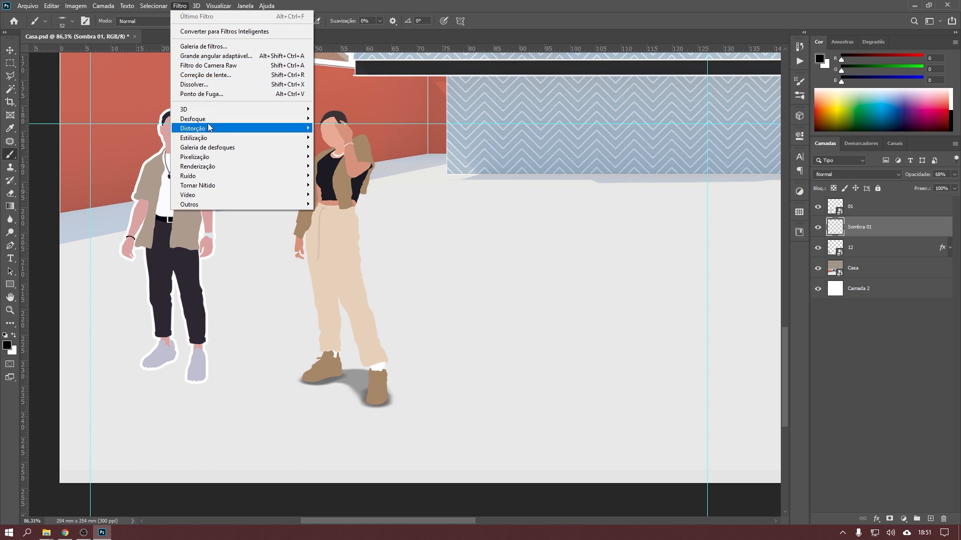
mouse_move(232, 122)
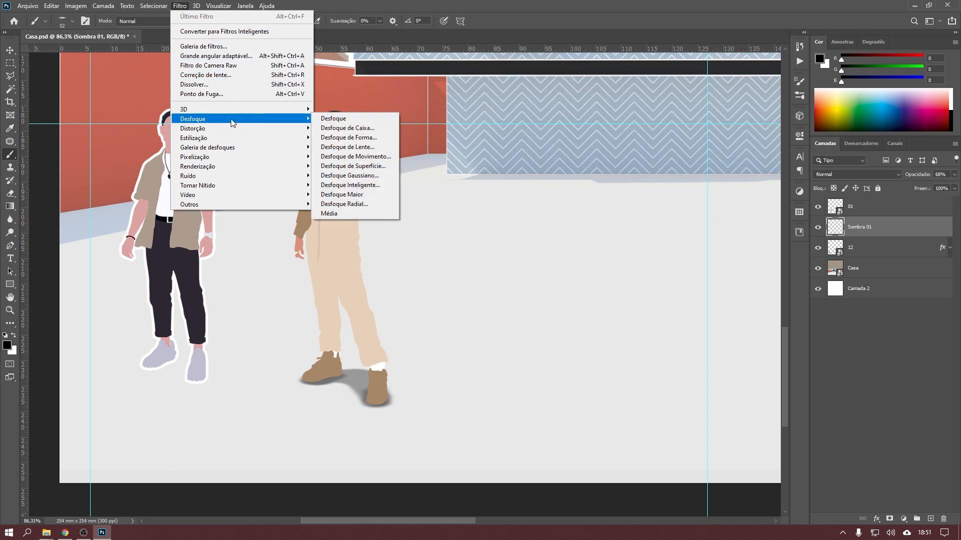
click(387, 178)
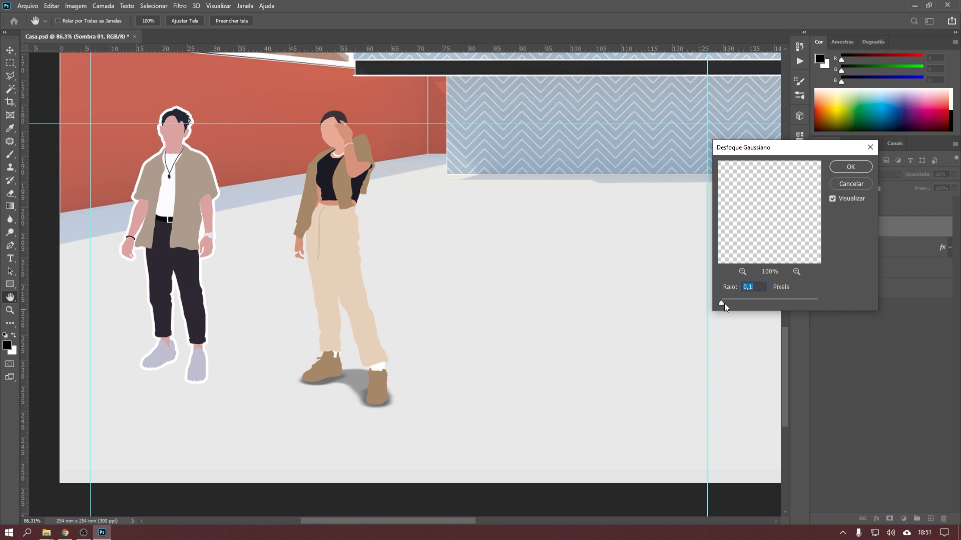
drag(733, 302, 743, 300)
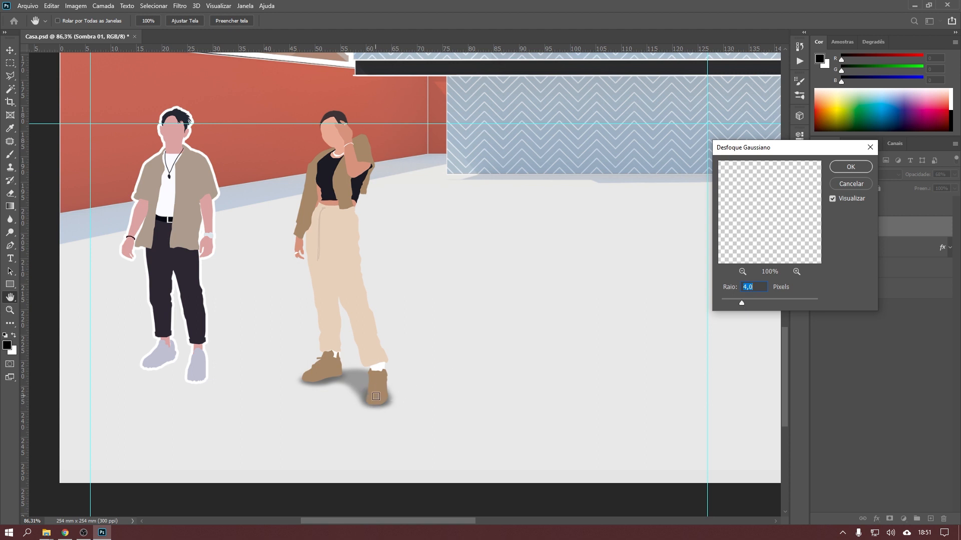
click(863, 172)
drag(919, 176, 908, 175)
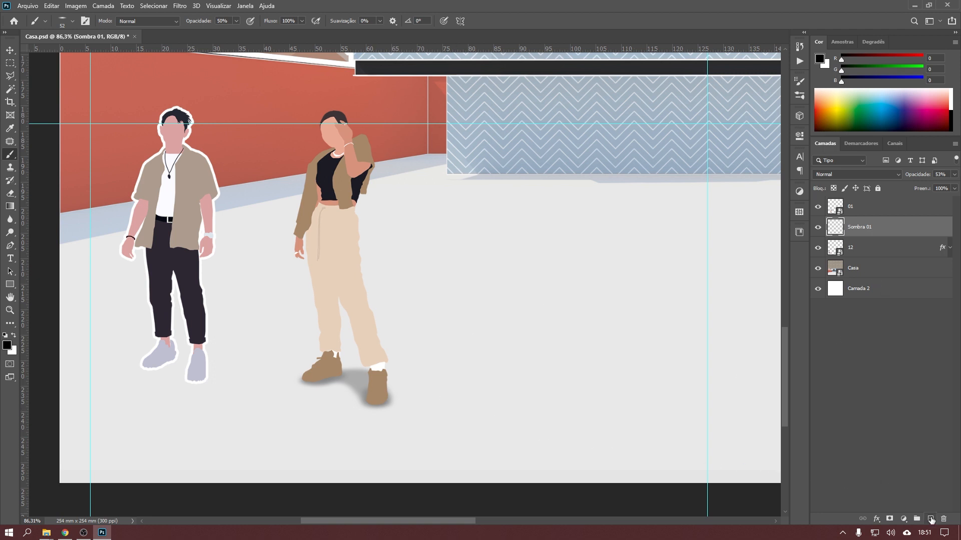
Paint darker contact shadows under both of the woman's shoes on a new layer above Sombra 01, and set its opacity to 60%.
click(931, 519)
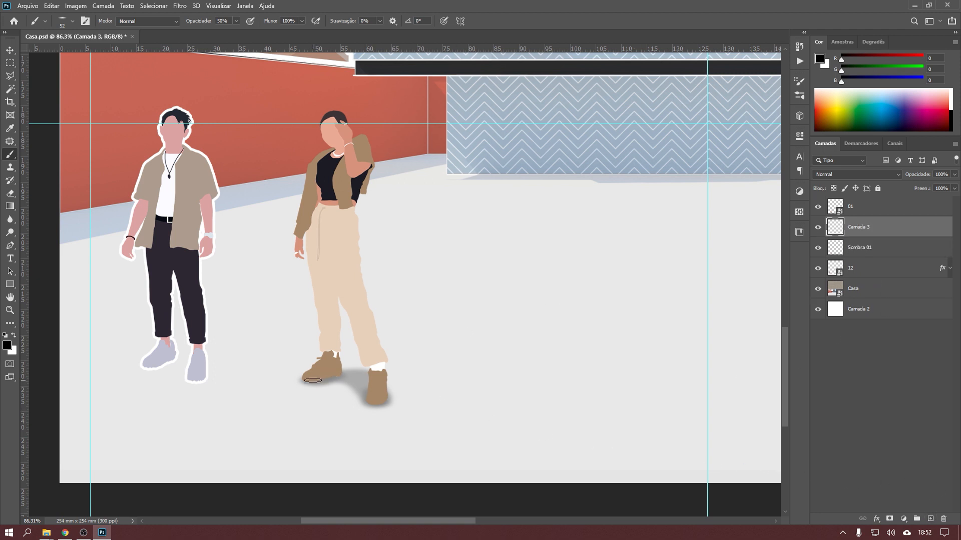
mouse_move(315, 381)
mouse_down()
mouse_move(333, 376)
mouse_move(383, 403)
mouse_up()
drag(920, 175, 912, 175)
Merge the two shadow layers into one named Sombra 01, and hide the guides.
shift+click(856, 248)
right_click(872, 235)
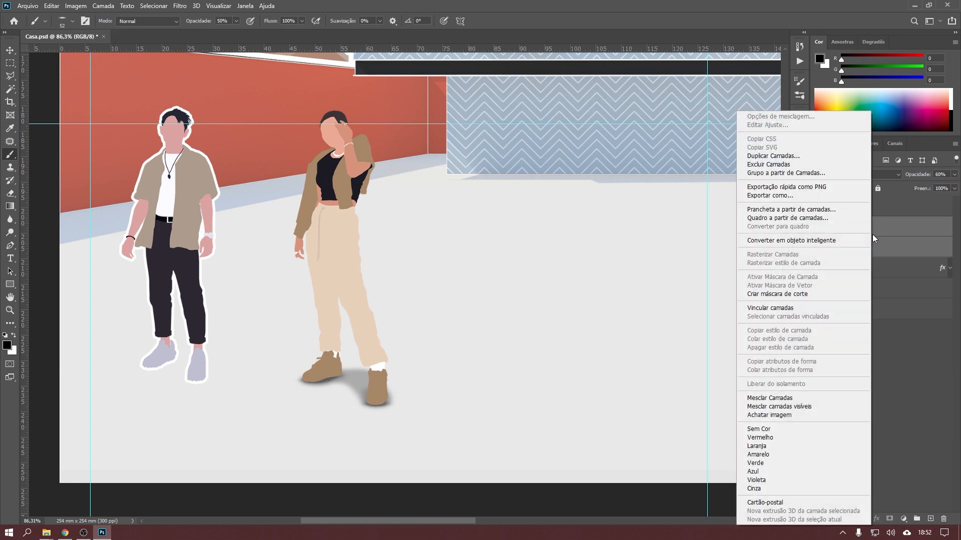
click(770, 398)
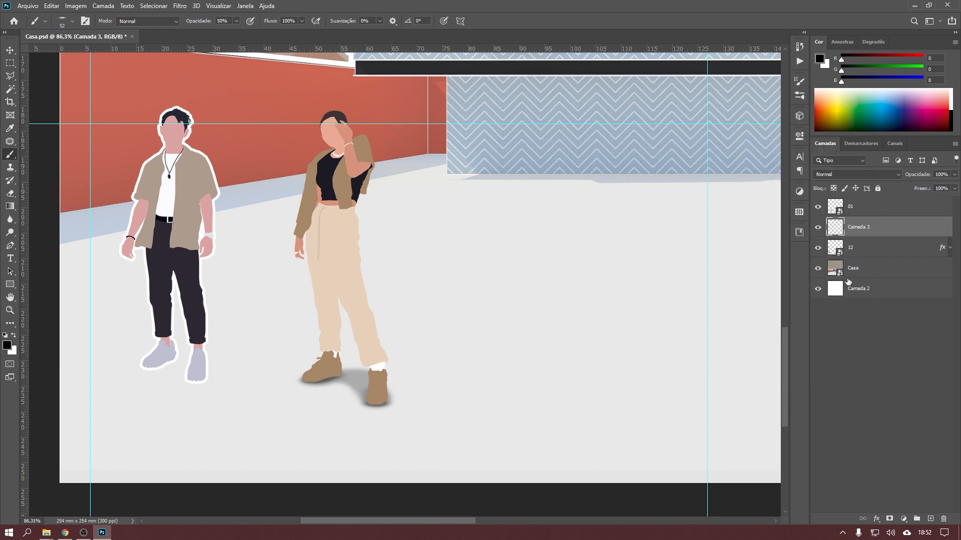
double_click(858, 227)
text(Sombra 01)
key(Return)
key(ctrl+semicolon)
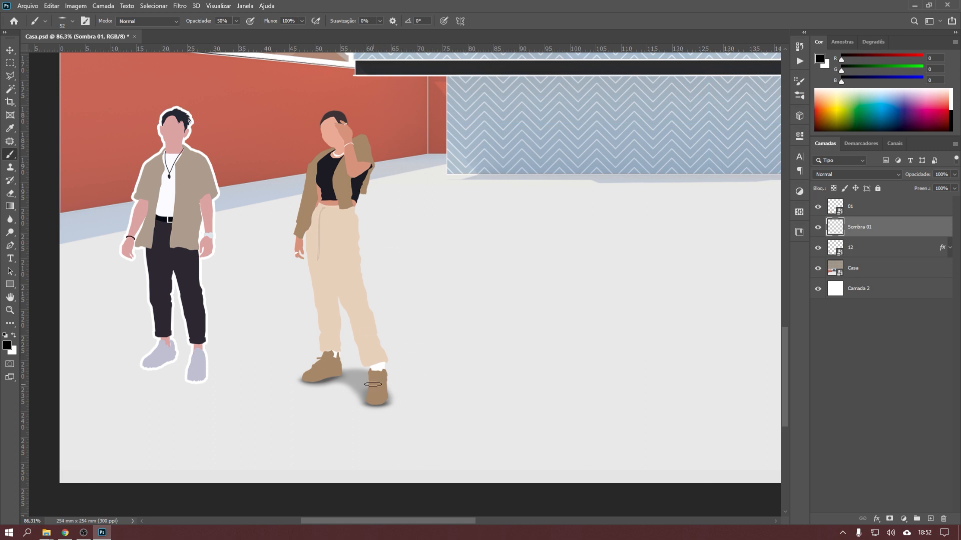
Place the figure file 48, the man in the red shirt, into the Casa document and scale him to about 17.27%.
scroll(348, 500, right, 3)
mouse_move(51, 534)
click(125, 480)
drag(629, 332, 181, 288)
scroll(360, 295, down, 3)
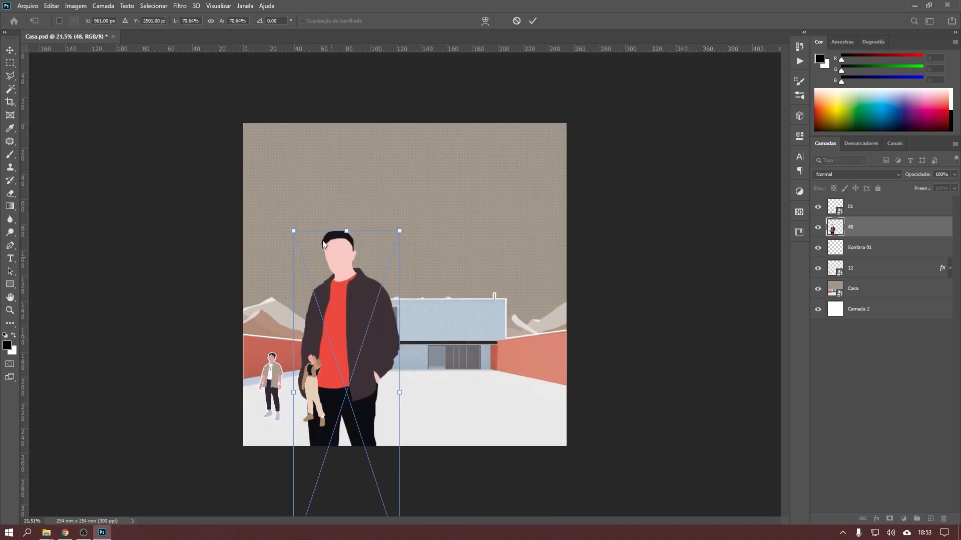
drag(292, 231, 322, 384)
scroll(342, 390, up, 5)
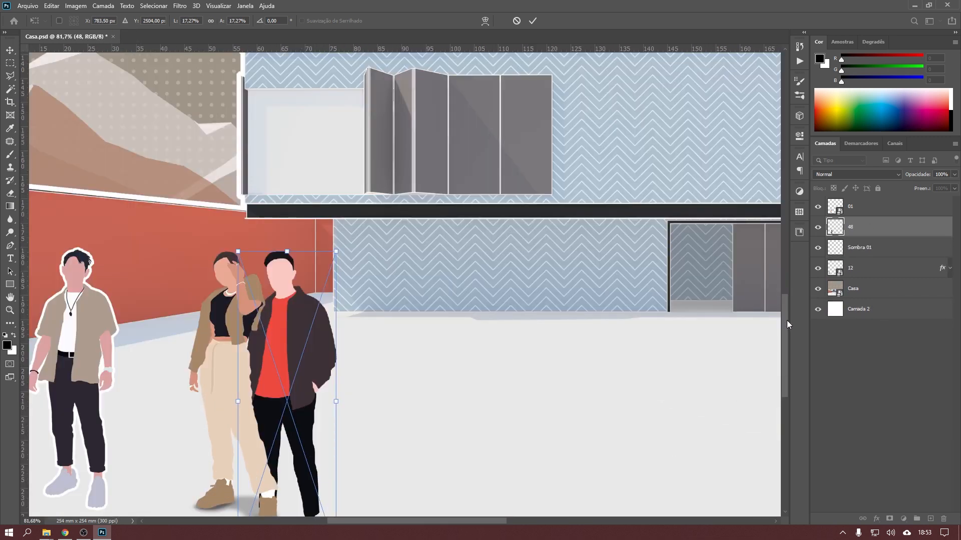
Fine-tune figure 48's size to match the woman's height and stand him to her right in the courtyard.
drag(787, 324, 788, 345)
drag(293, 313, 314, 276)
drag(363, 156, 353, 150)
drag(345, 270, 426, 271)
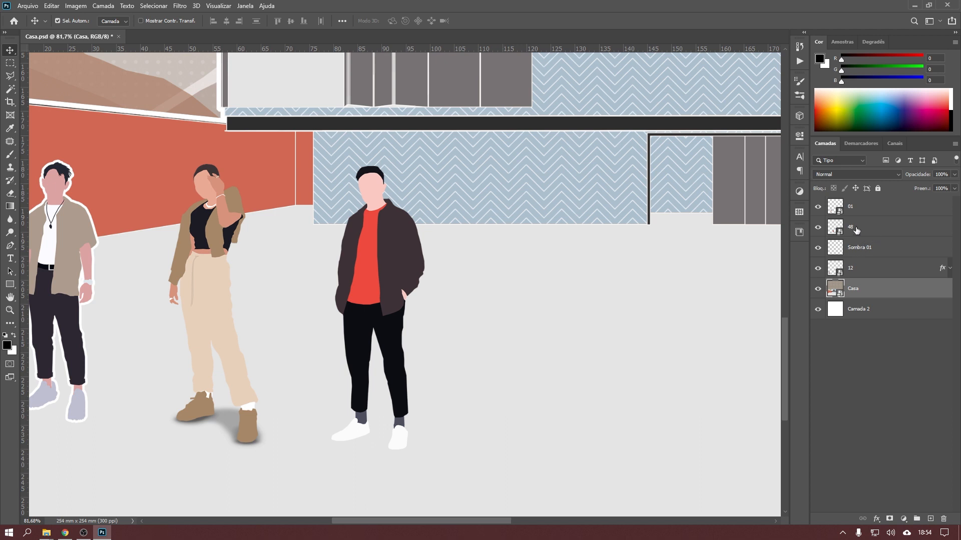
Move layer 48 above layer 01, then duplicate it and name the copy Sombra 48.
drag(859, 227, 862, 207)
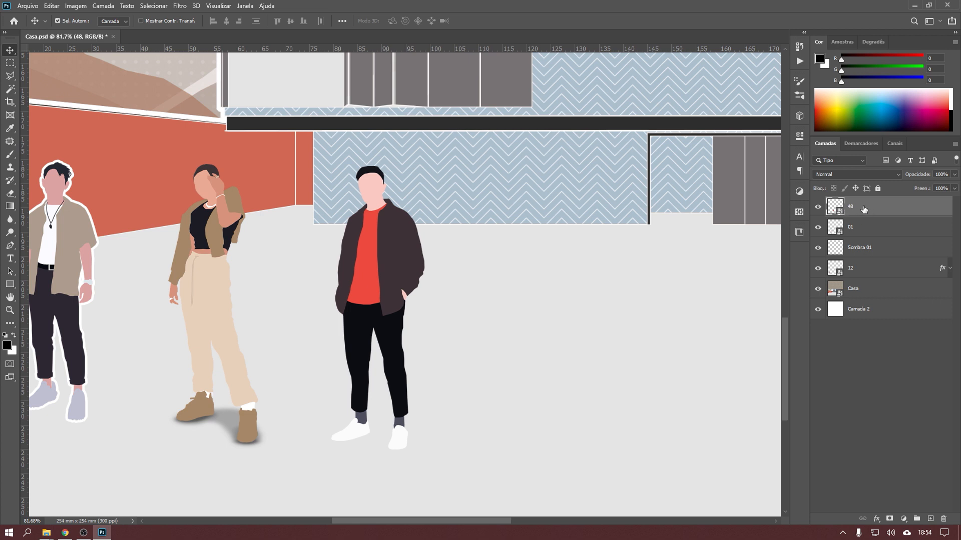
key(ctrl+j)
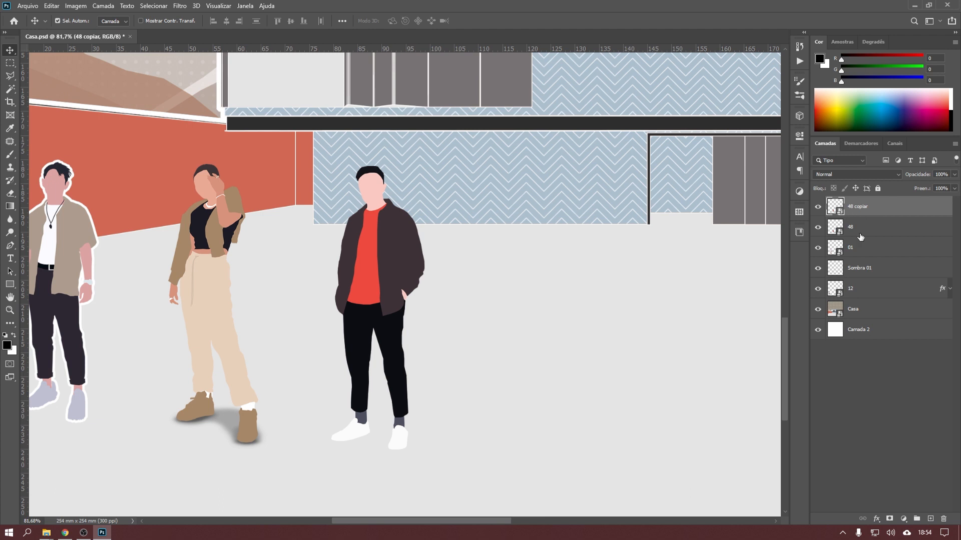
double_click(859, 208)
text(Sombra 48)
key(Return)
Turn Sombra 48 into a solid black silhouette using Hue/Saturation with saturation -100 and lightness -100.
click(80, 6)
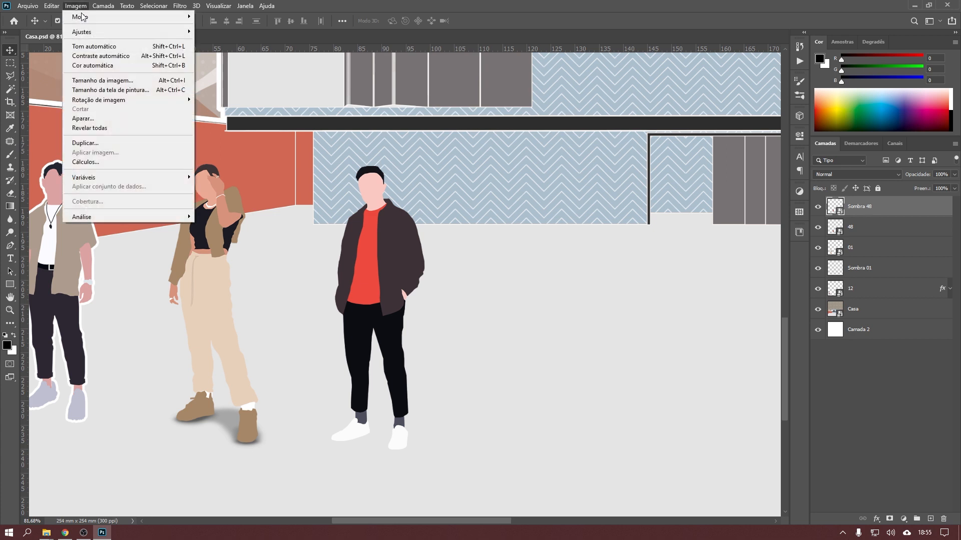
mouse_move(85, 33)
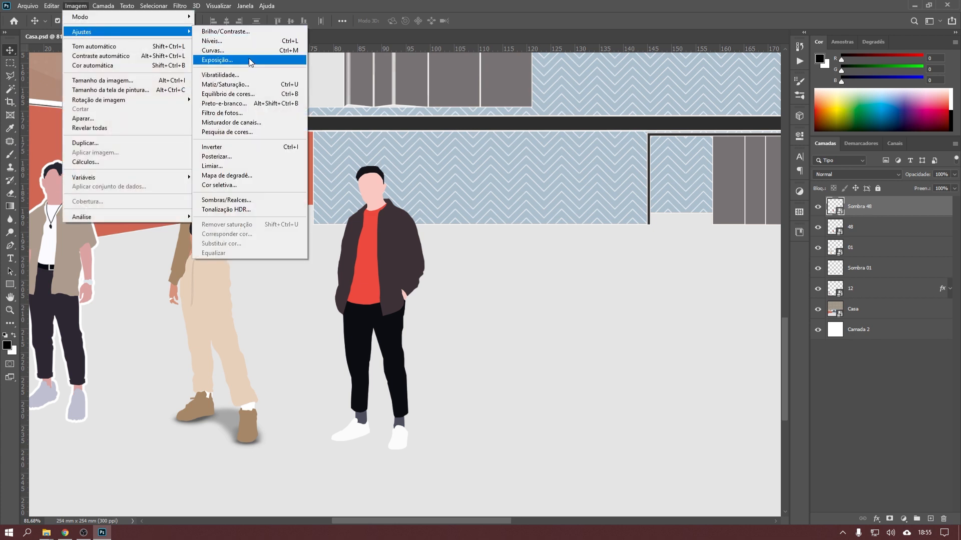
click(257, 89)
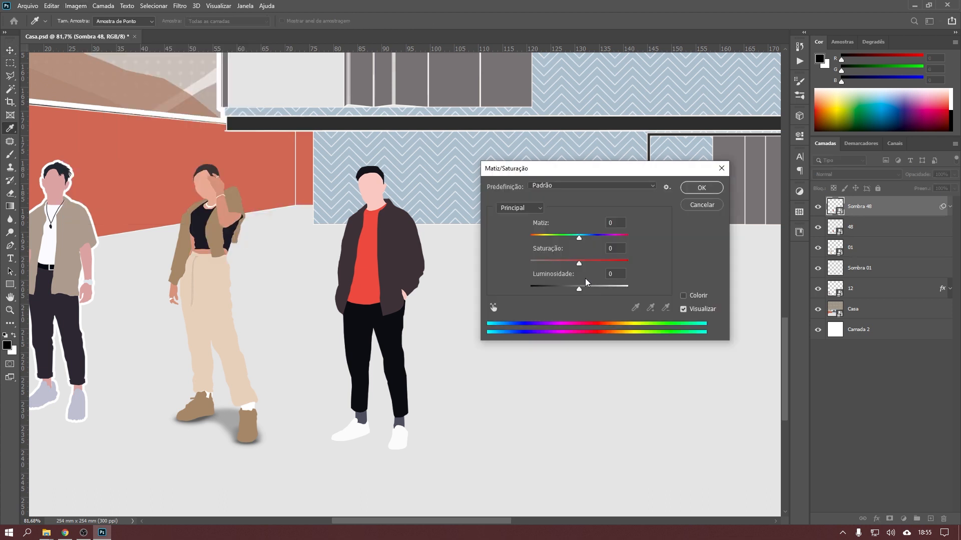
drag(579, 264, 493, 270)
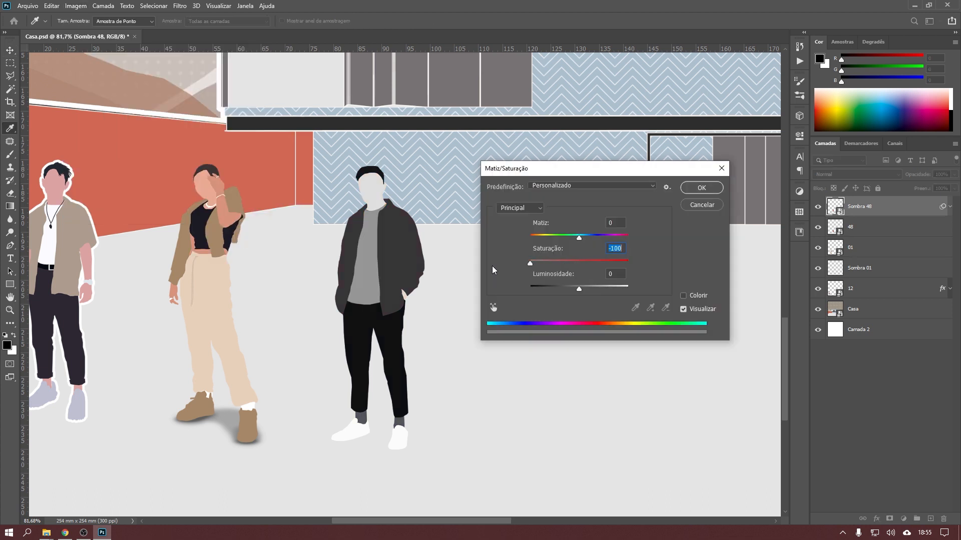
drag(579, 292, 512, 297)
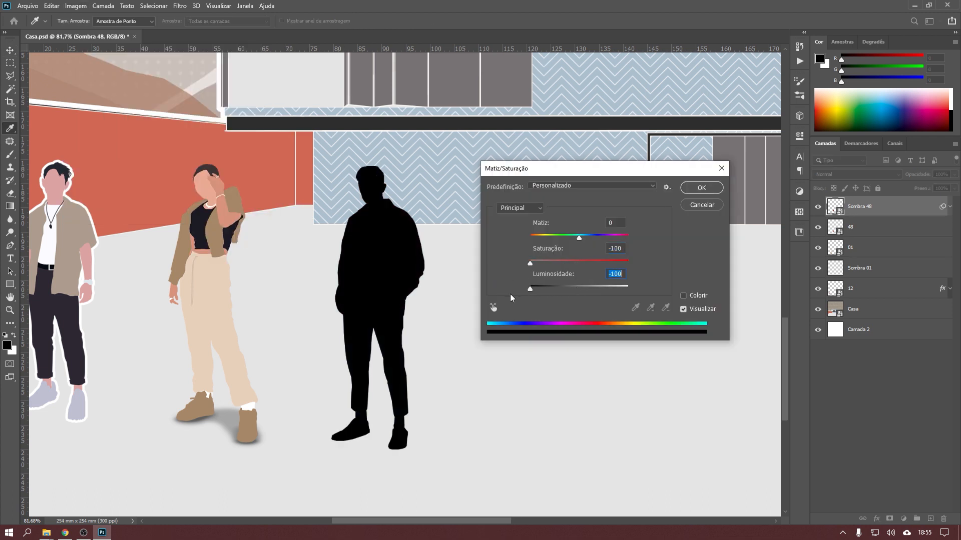
click(703, 190)
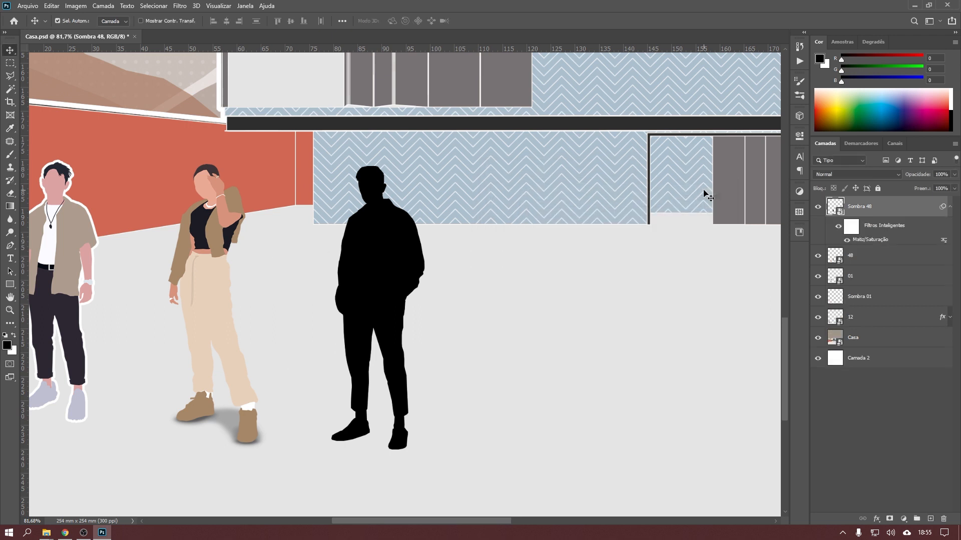
Rasterize the Sombra 48 layer and convert it back into a smart object.
right_click(882, 207)
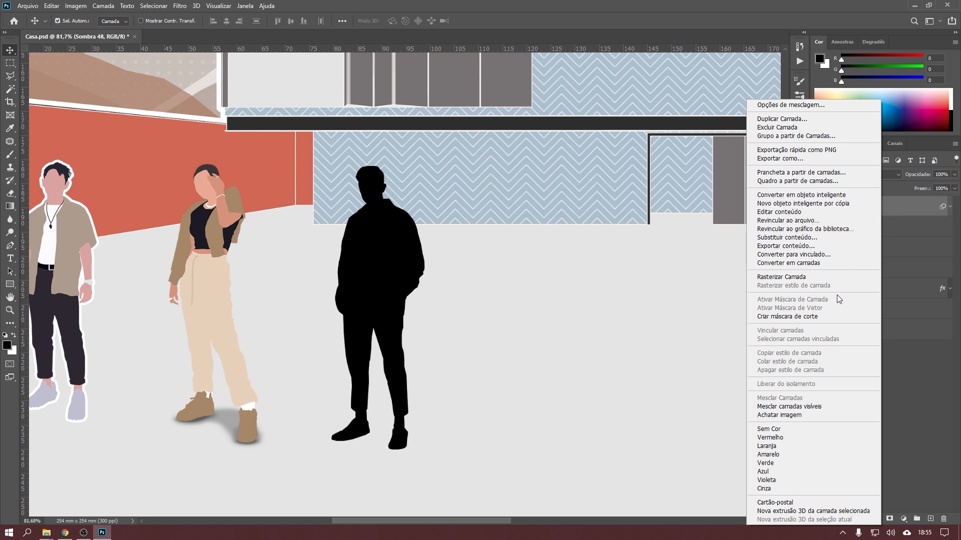
click(847, 278)
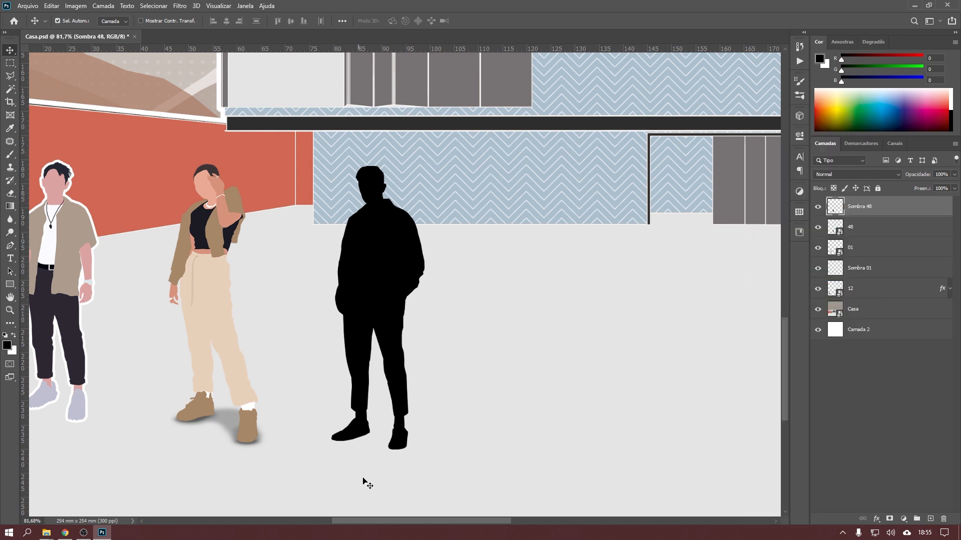
right_click(893, 211)
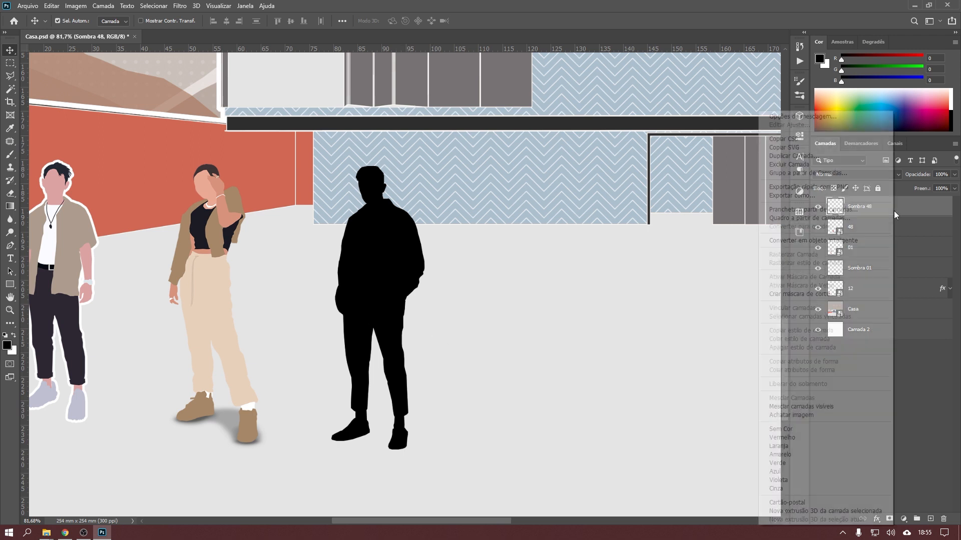
click(819, 241)
Move Sombra 48 below layer 48 and skew the silhouette down and to the right so it lies on the ground as a cast shadow.
drag(894, 209, 874, 234)
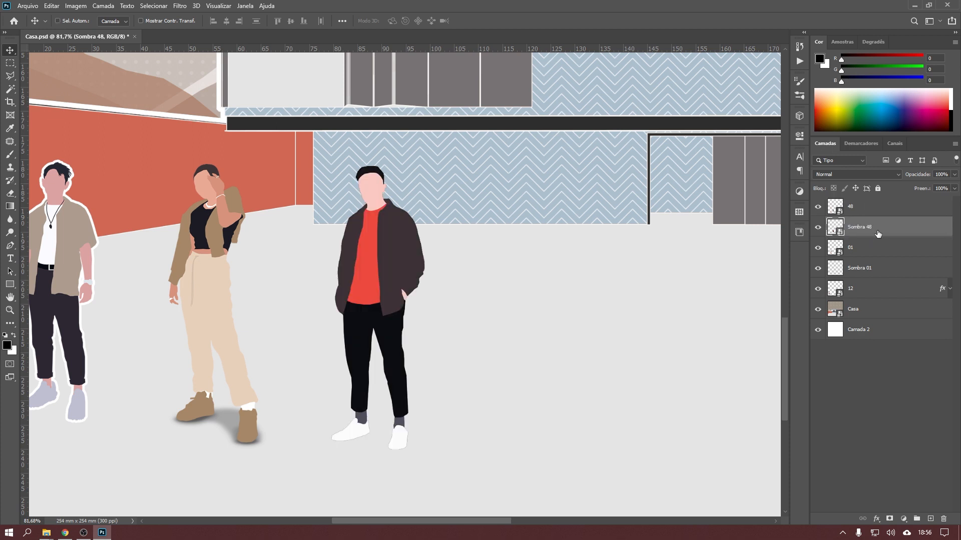
key(ctrl+t)
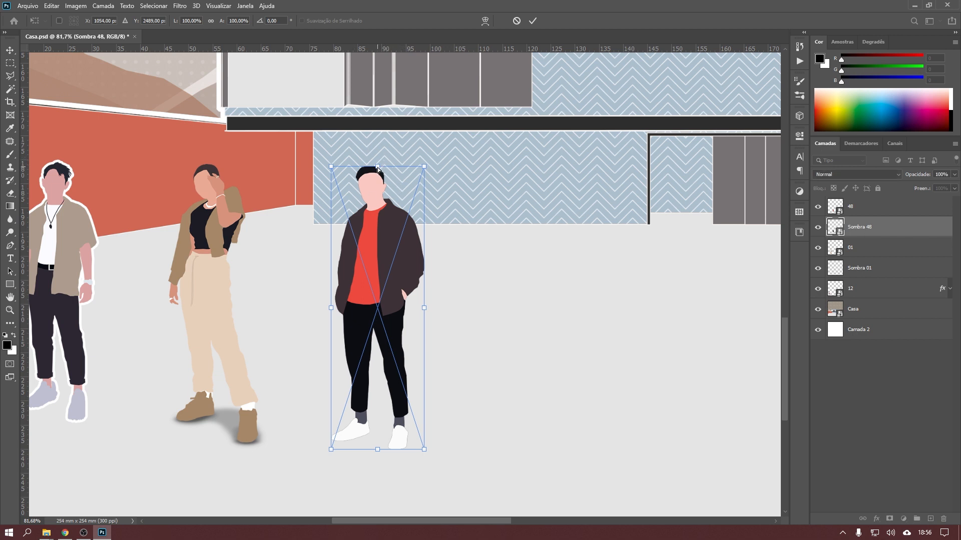
drag(379, 171, 584, 309)
drag(582, 309, 582, 309)
Adjust the base corners of the Sombra 48 distortion so the shadow's feet meet the man's white shoes, and apply it.
scroll(371, 472, up, 5)
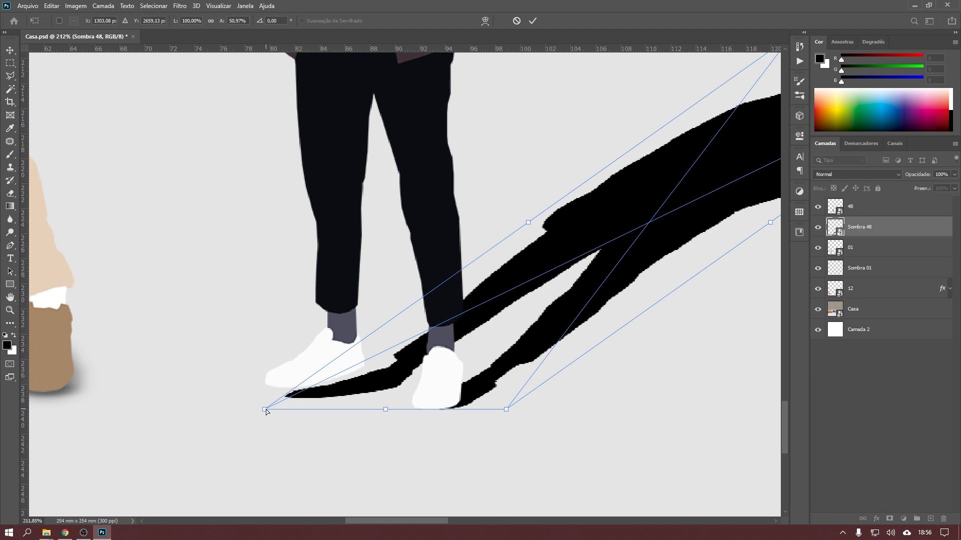
drag(266, 410, 246, 400)
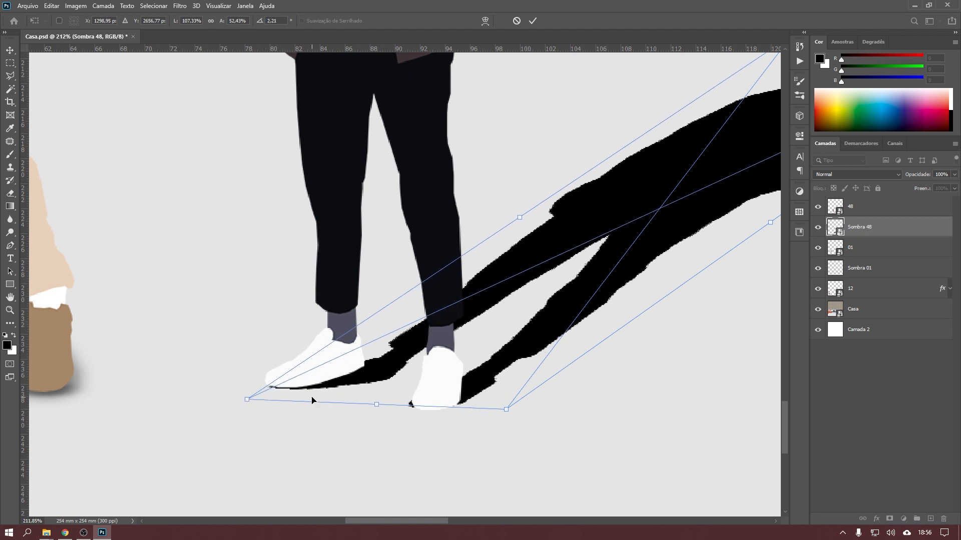
drag(504, 413, 506, 415)
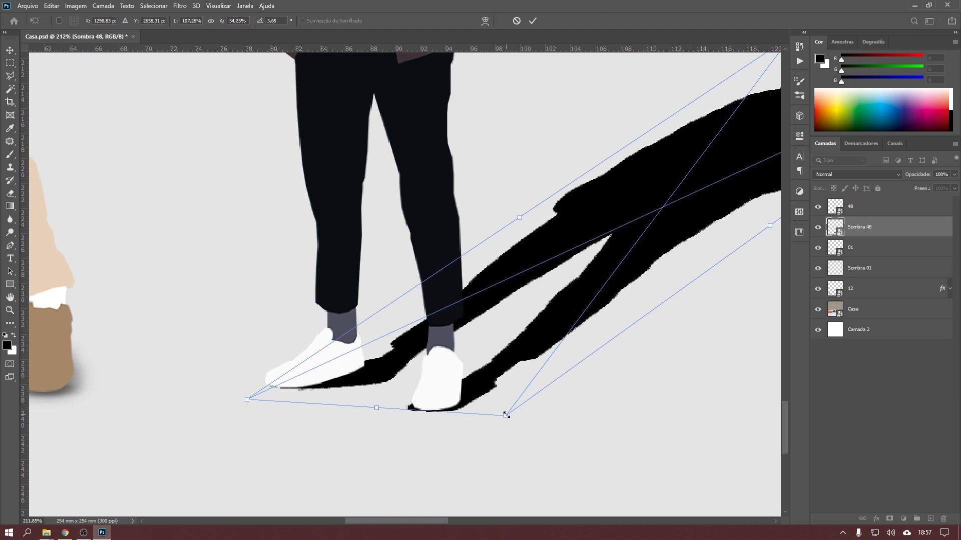
key(Return)
scroll(507, 418, down, 5)
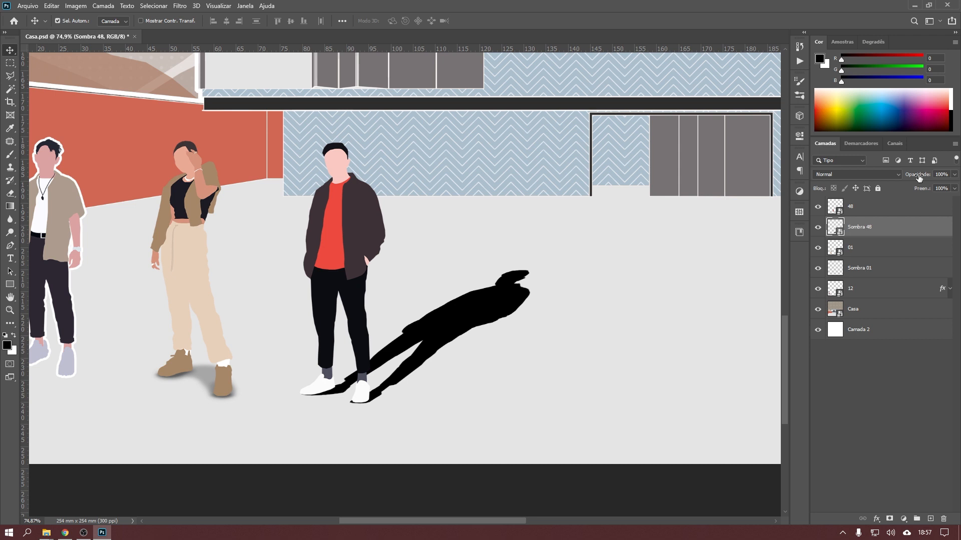
Lower Sombra 48's opacity to 18% and soften its edges with a slight Gaussian Blur.
drag(920, 177, 879, 181)
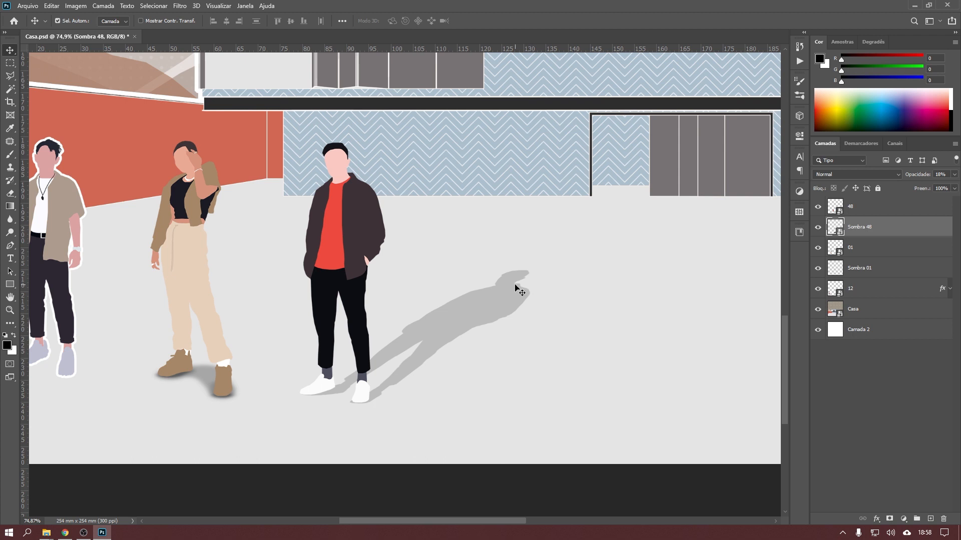
click(179, 6)
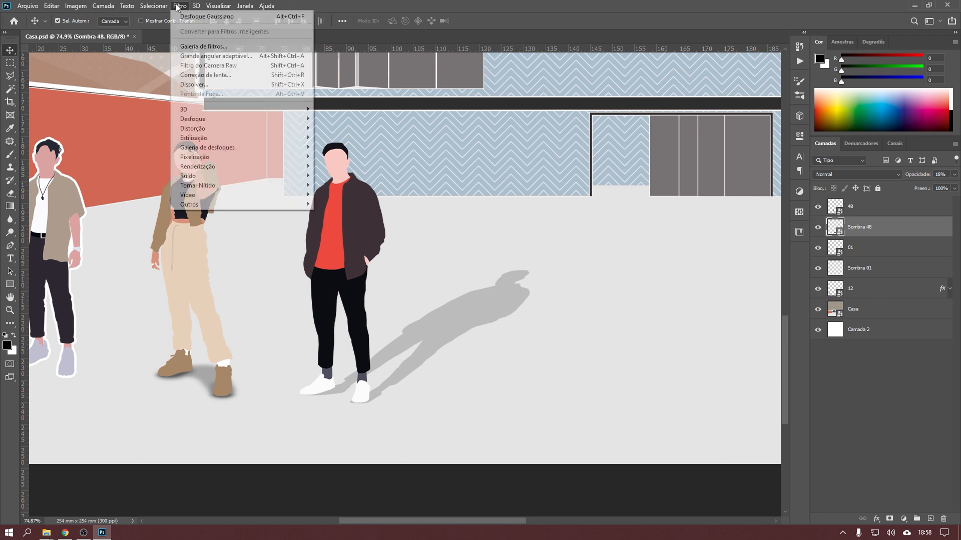
mouse_move(227, 124)
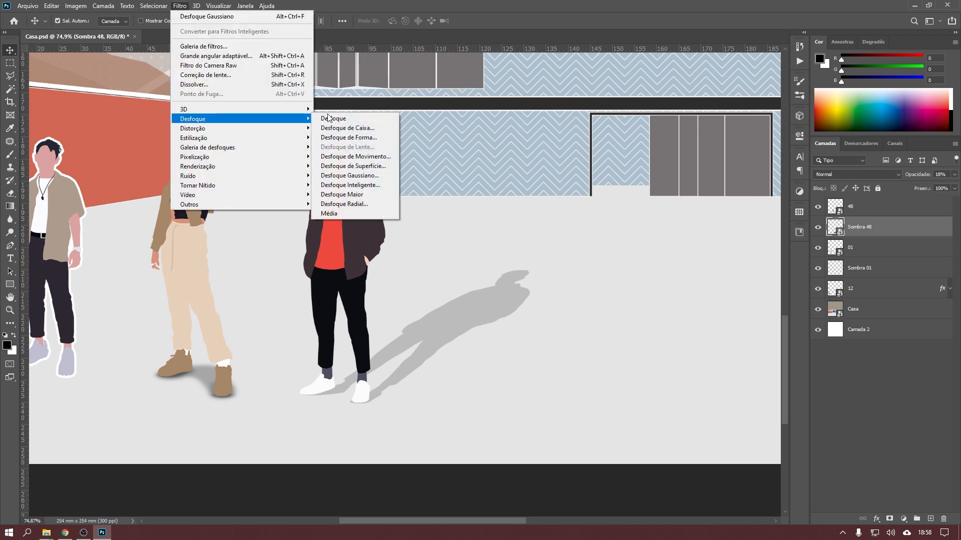
click(370, 176)
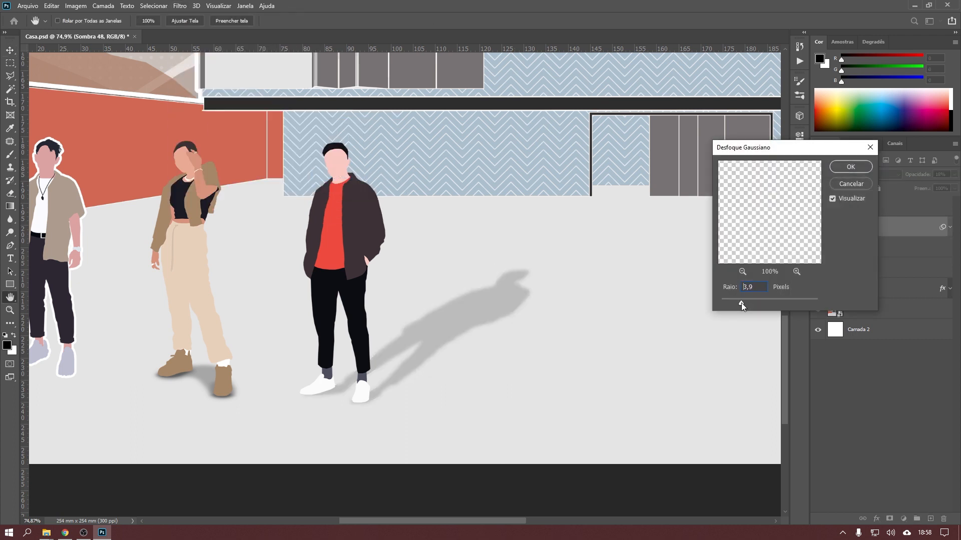
drag(739, 304, 737, 304)
click(851, 171)
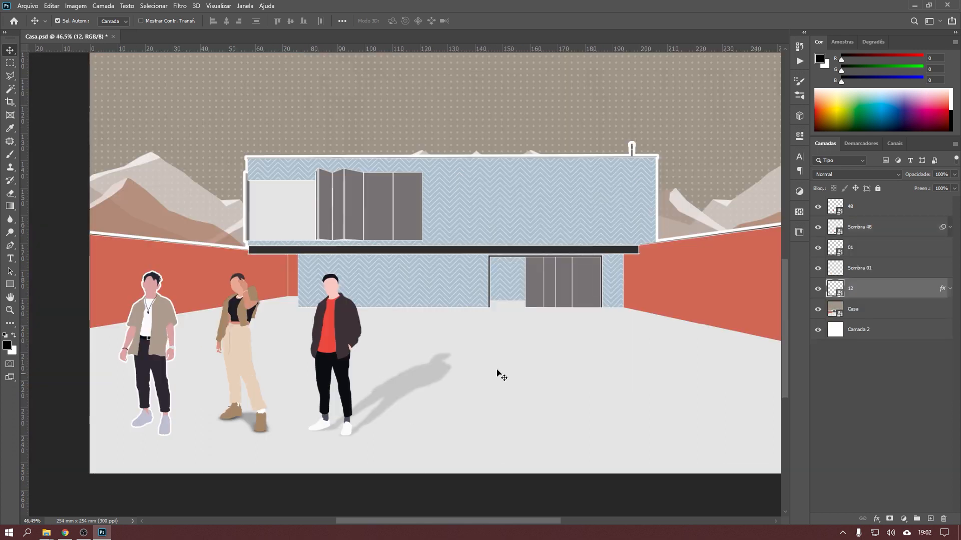
Place figure 16, the man in the striped sweater, from the Finais folder into the Casa document.
mouse_move(53, 533)
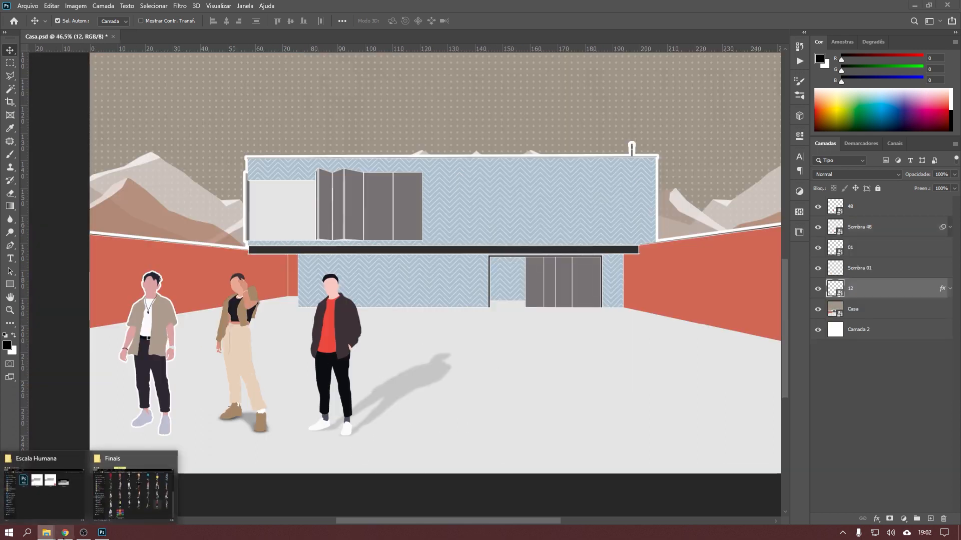
click(112, 478)
scroll(620, 365, up, 5)
drag(401, 279, 197, 281)
scroll(378, 190, down, 3)
drag(348, 176, 358, 402)
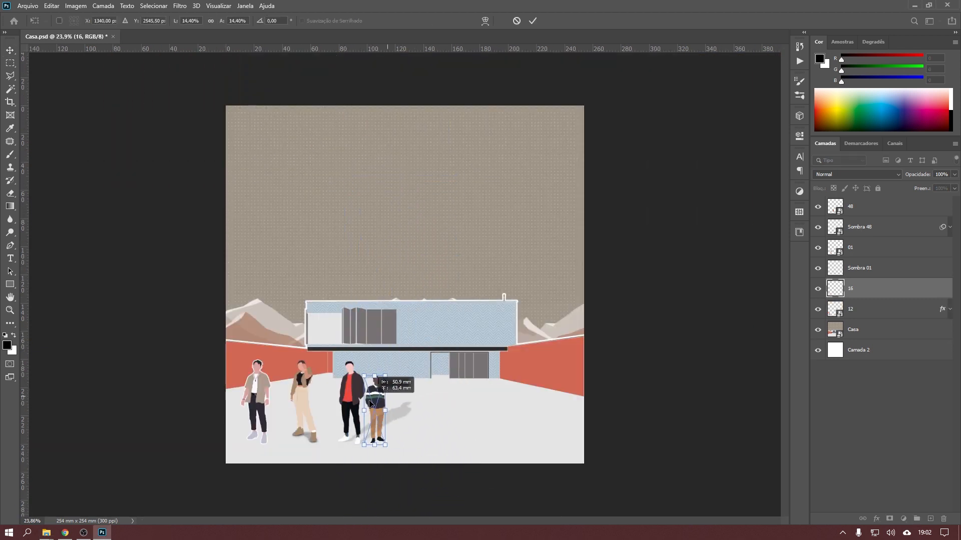
Enlarge figure 16 to match the other people and stand him in front of the ground-floor door.
scroll(371, 426, up, 5)
drag(399, 242, 414, 162)
drag(385, 345, 658, 349)
key(Return)
key(h)
drag(620, 386, 617, 400)
Move layer 16 to the top of the layer stack and duplicate it twice.
drag(866, 295, 885, 201)
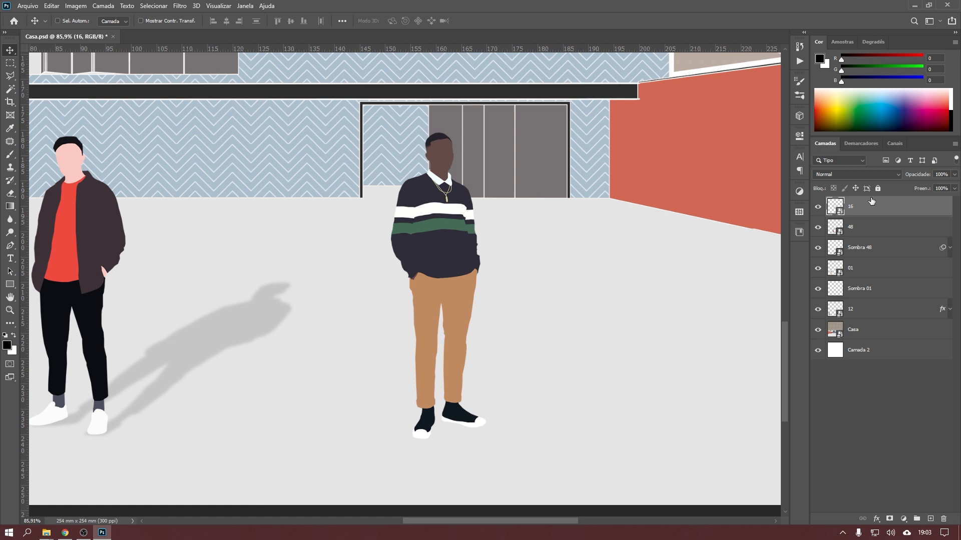
key(ctrl+j)
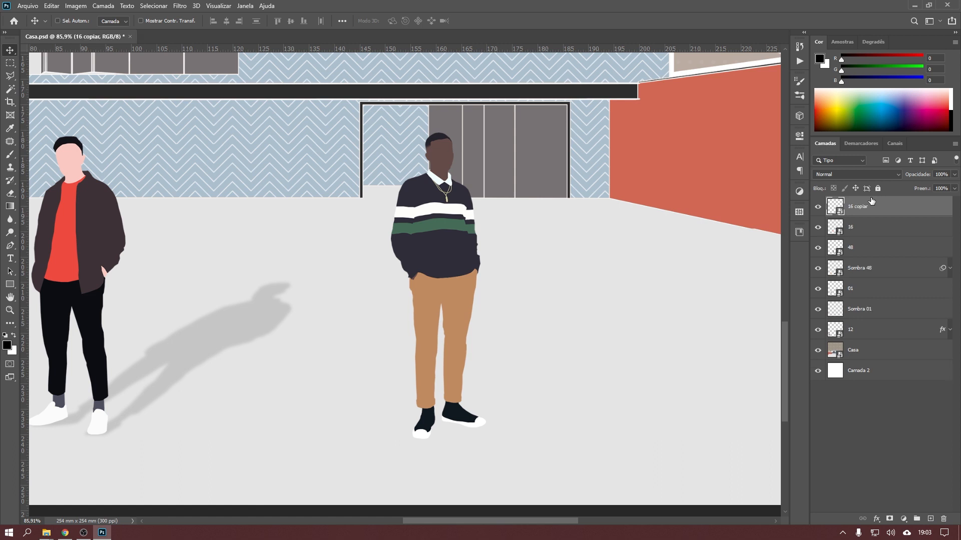
key(ctrl+j)
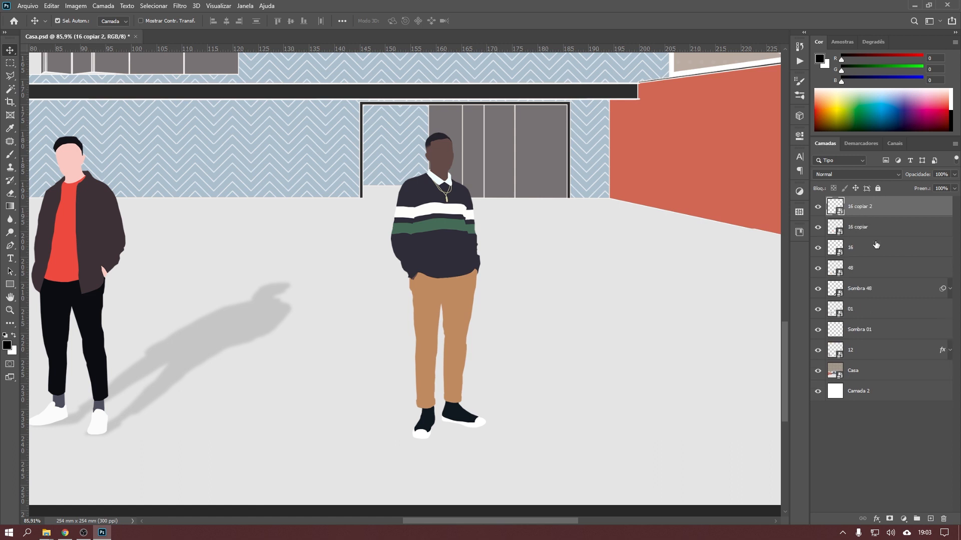
key(ctrl)
Apply Hue/Saturation to the 16 copiar layer with saturation -100 and lightness -100.
click(859, 229)
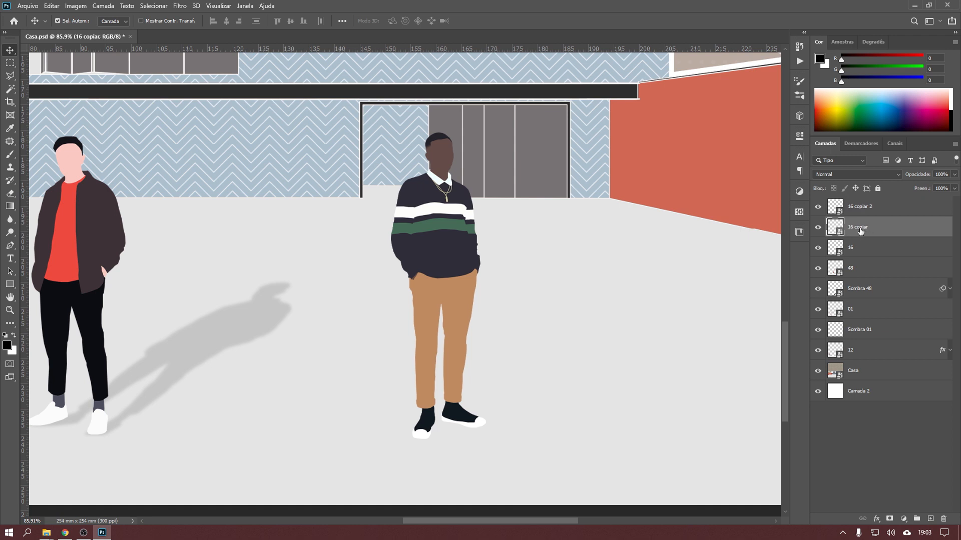
click(75, 6)
mouse_move(85, 31)
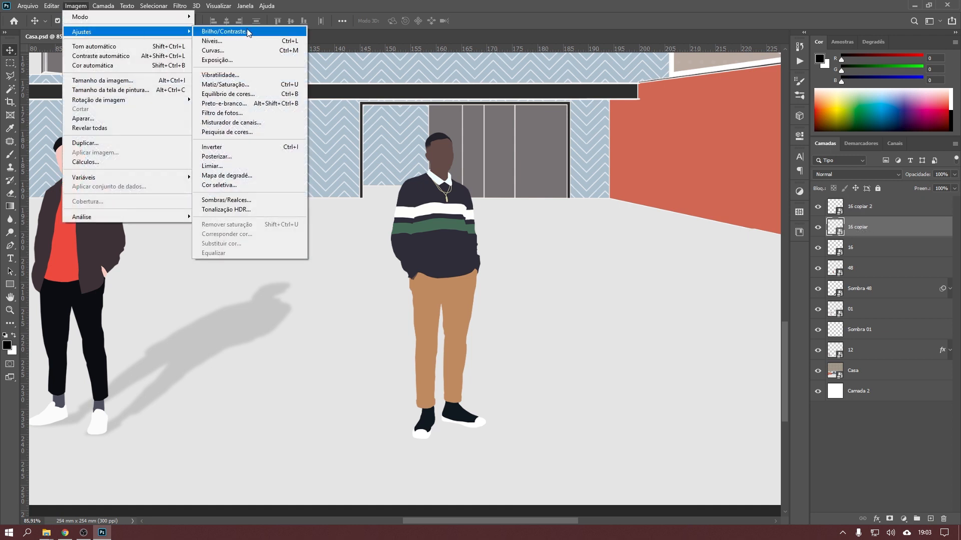
click(246, 84)
drag(579, 263, 530, 263)
drag(579, 289, 506, 294)
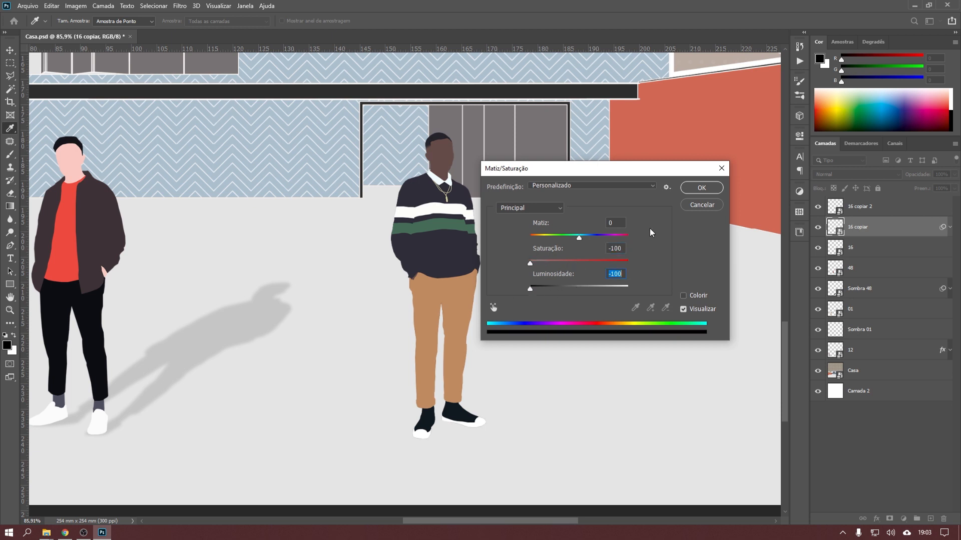
click(702, 188)
Turn the 16 copiar 2 layer into a black silhouette with Hue/Saturation, reducing saturation and lightness to their minimum.
key(alt+bracketright)
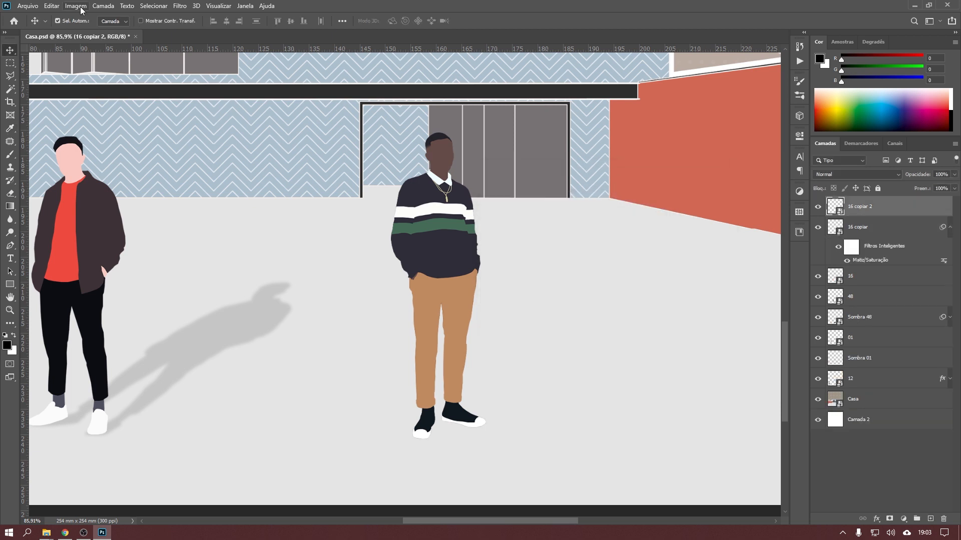
click(83, 7)
mouse_move(90, 32)
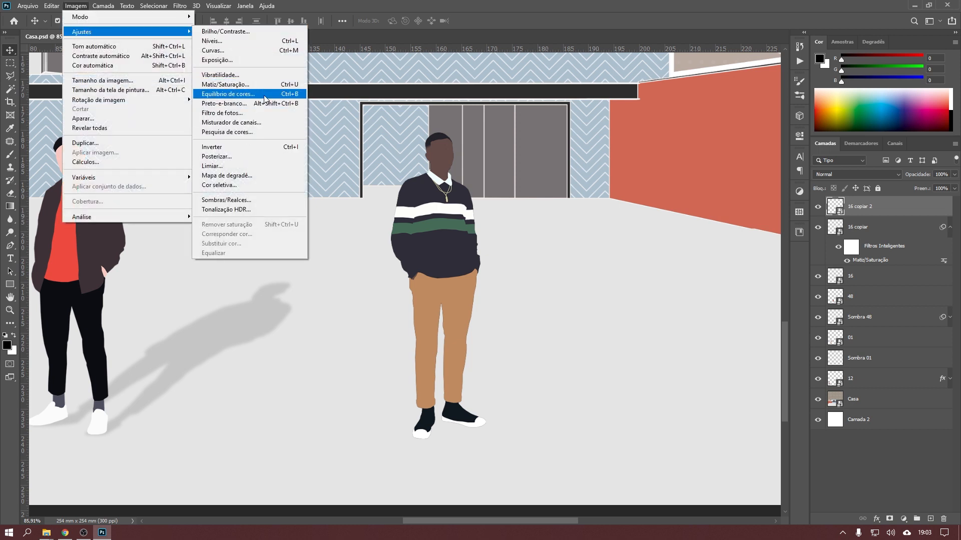
click(251, 84)
drag(580, 264, 529, 263)
drag(578, 289, 488, 284)
click(701, 188)
Rename the two silhouette layers: 16 copiar 2 as Sombra 02 and 16 copiar as Sombra 01.
double_click(873, 208)
text(Sombra 02)
key(Return)
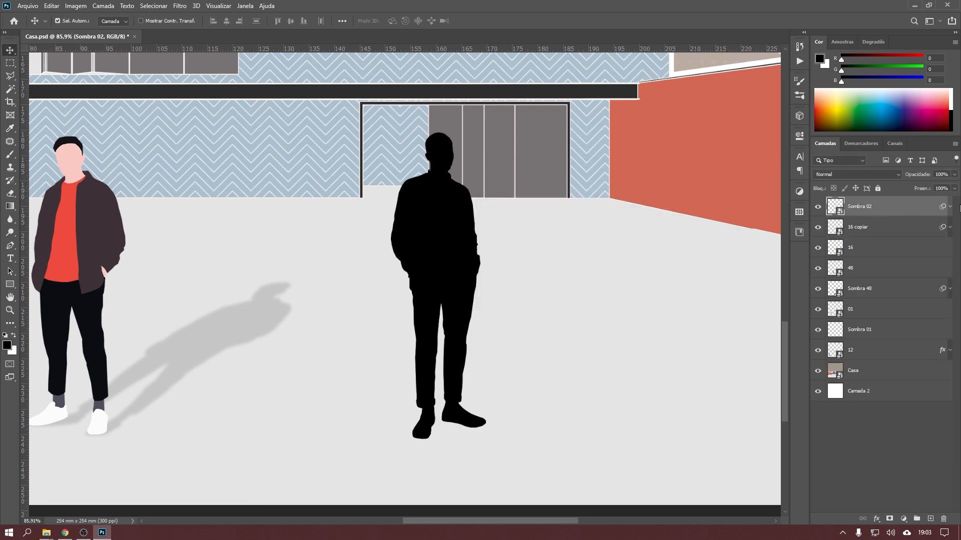
click(856, 228)
double_click(857, 227)
text(Sombra 01)
key(Return)
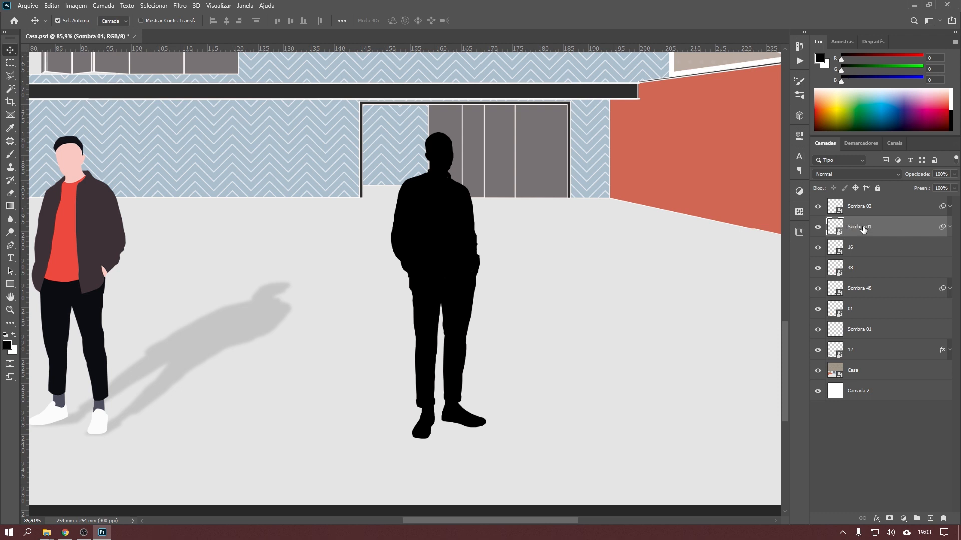
Move the Sombra 02 and Sombra 01 silhouettes together below layer 16.
shift+click(888, 210)
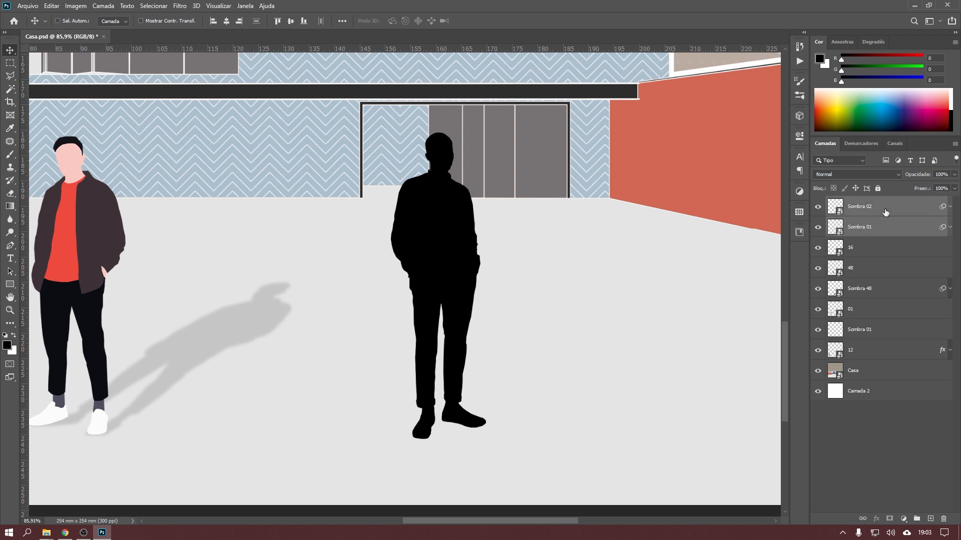
drag(866, 225, 855, 259)
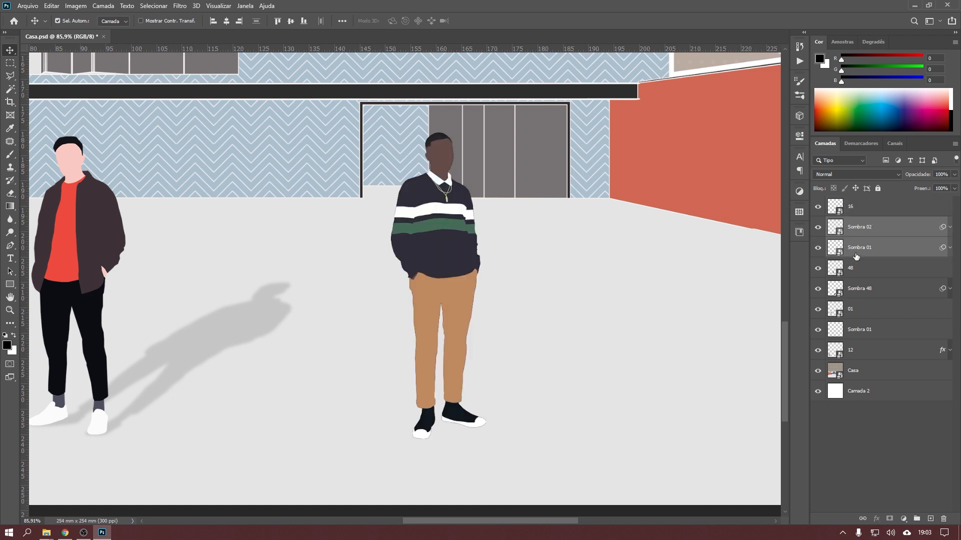
right_click(876, 251)
key(Escape)
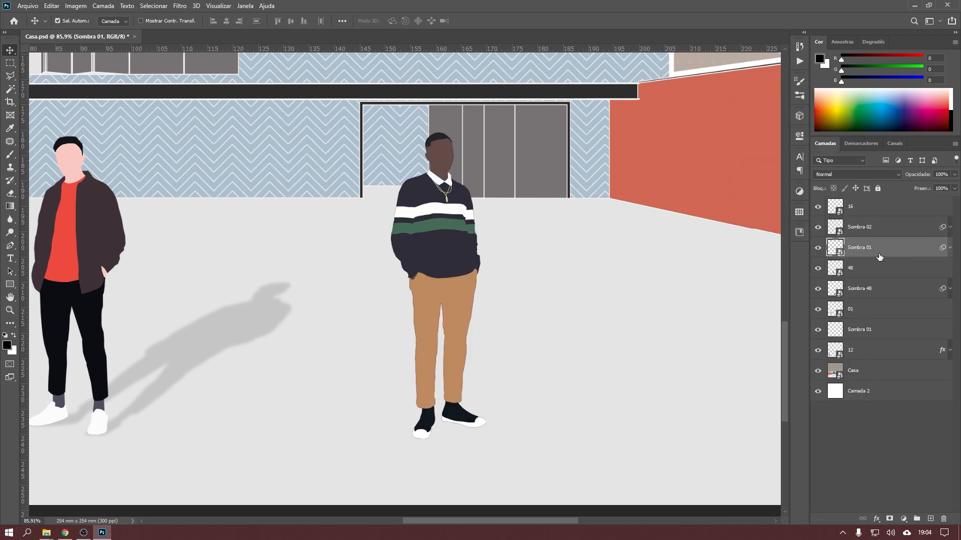
Rasterize figure 16's Sombra 01 and Sombra 02 layers.
right_click(871, 248)
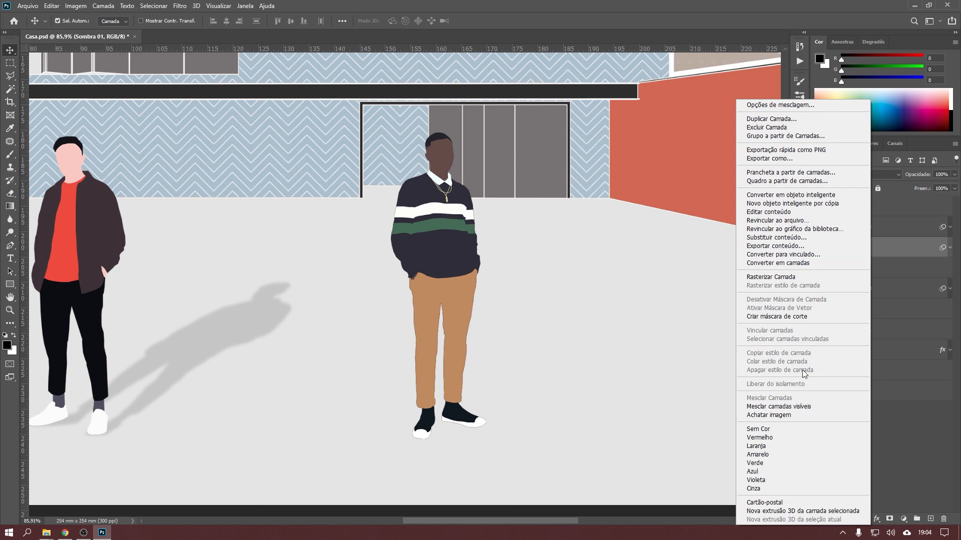
click(812, 278)
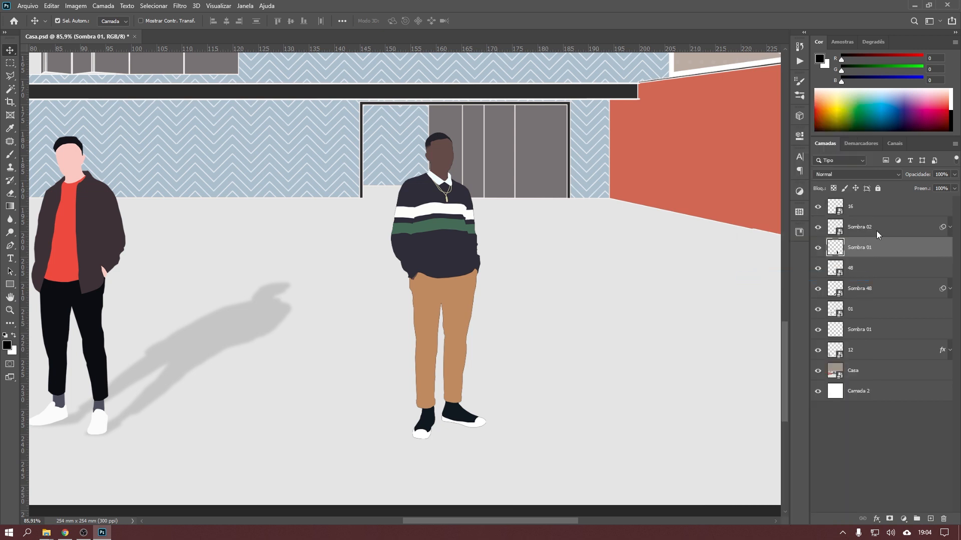
right_click(875, 232)
click(812, 275)
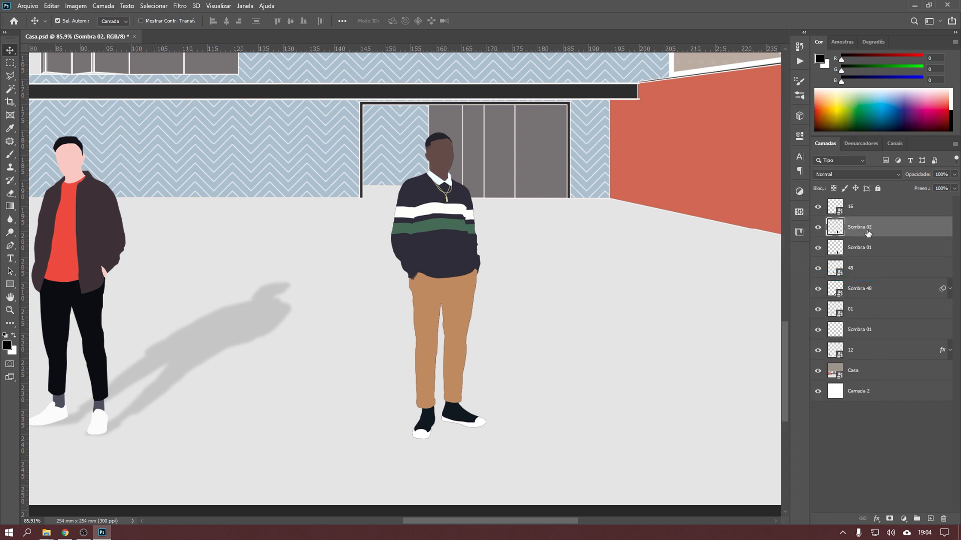
Convert figure 16's Sombra 02 and Sombra 01 layers back into smart objects.
right_click(869, 232)
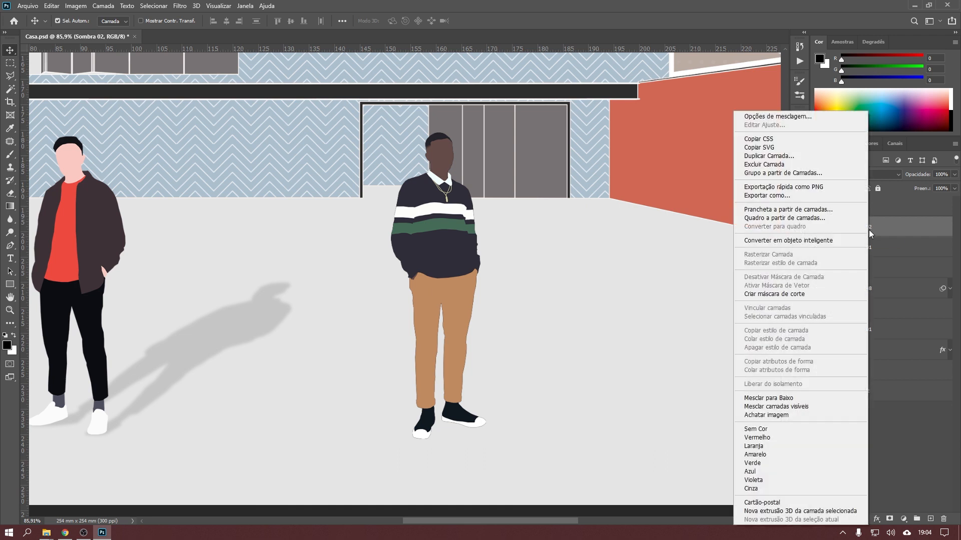
click(794, 245)
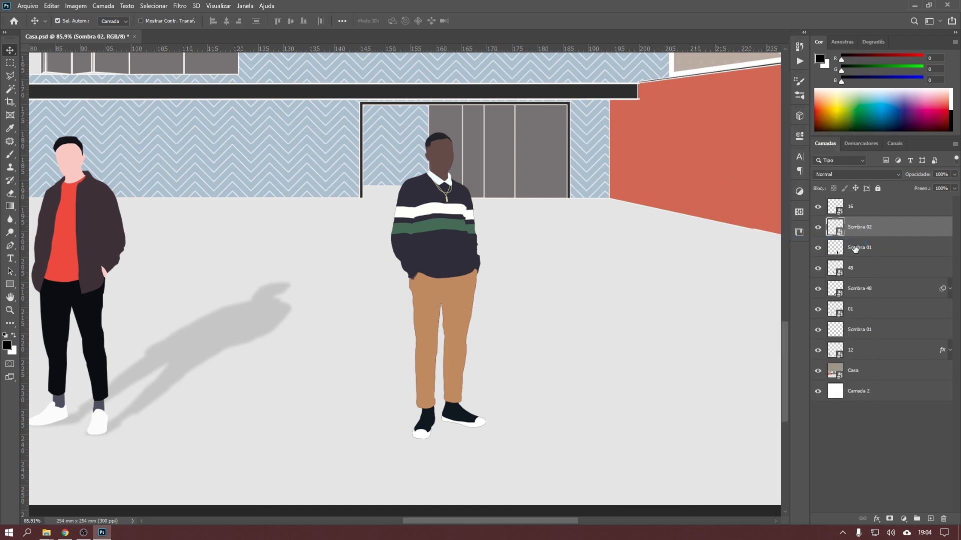
right_click(865, 248)
click(804, 242)
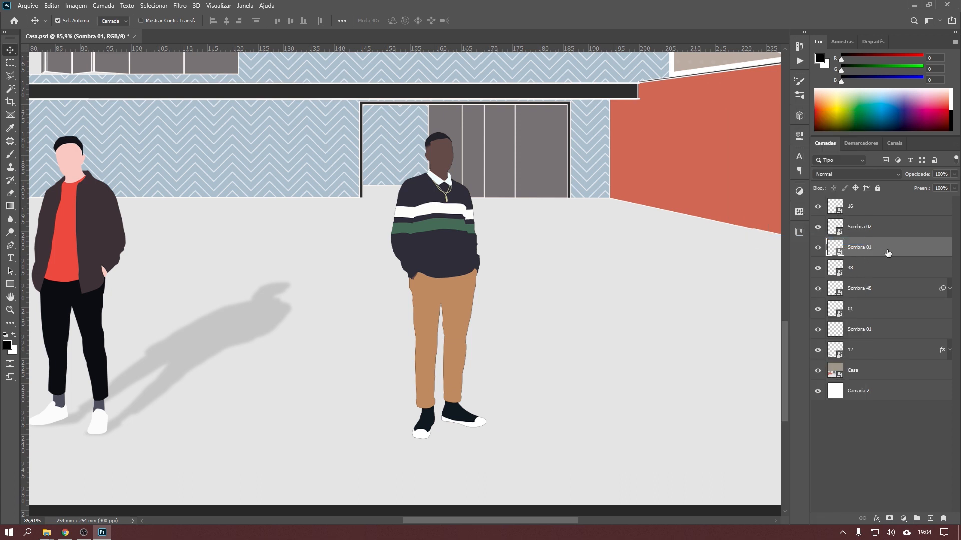
Skew and flatten figure 16's Sombra 01 silhouette into a ground shadow cast to the figure's right, aligning its base with the shoes.
key(ctrl+t)
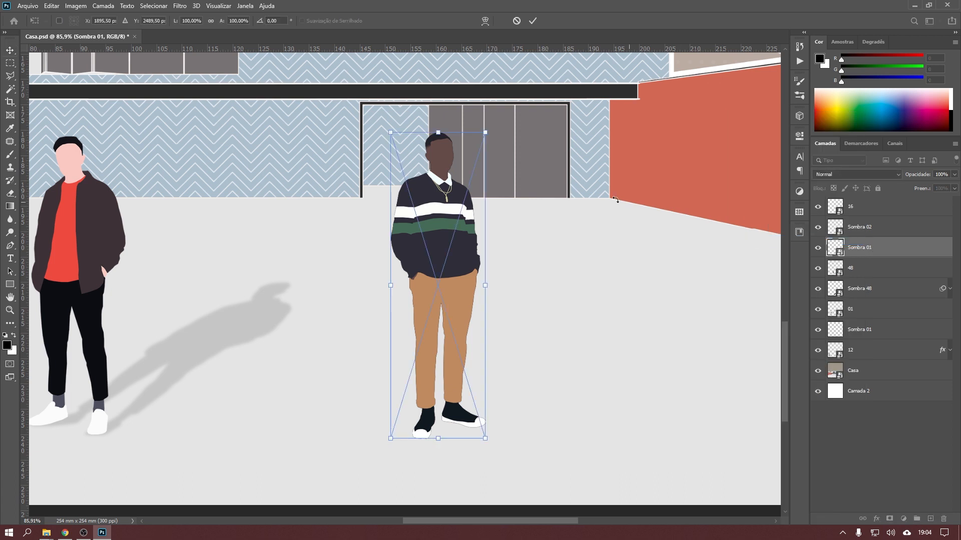
drag(439, 135, 634, 287)
scroll(430, 450, up, 4)
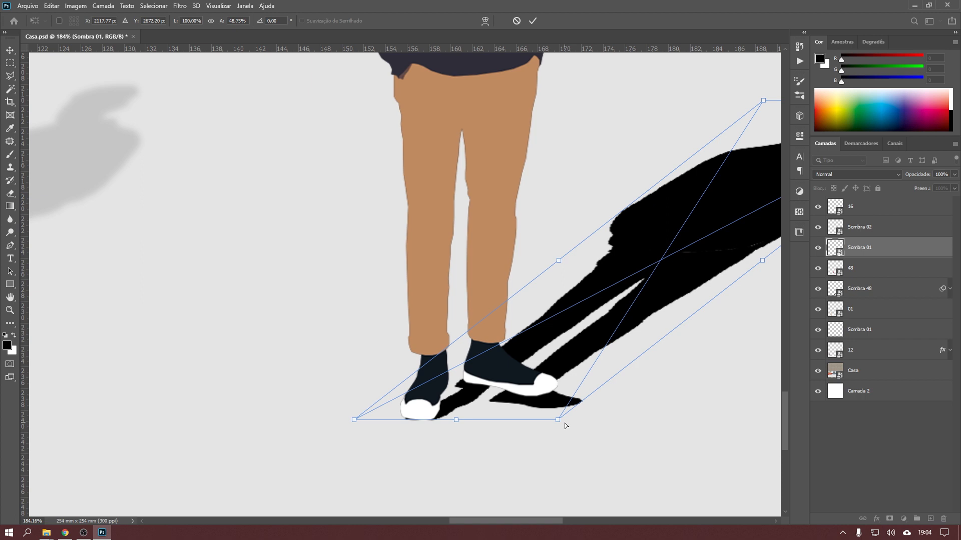
drag(558, 421, 543, 407)
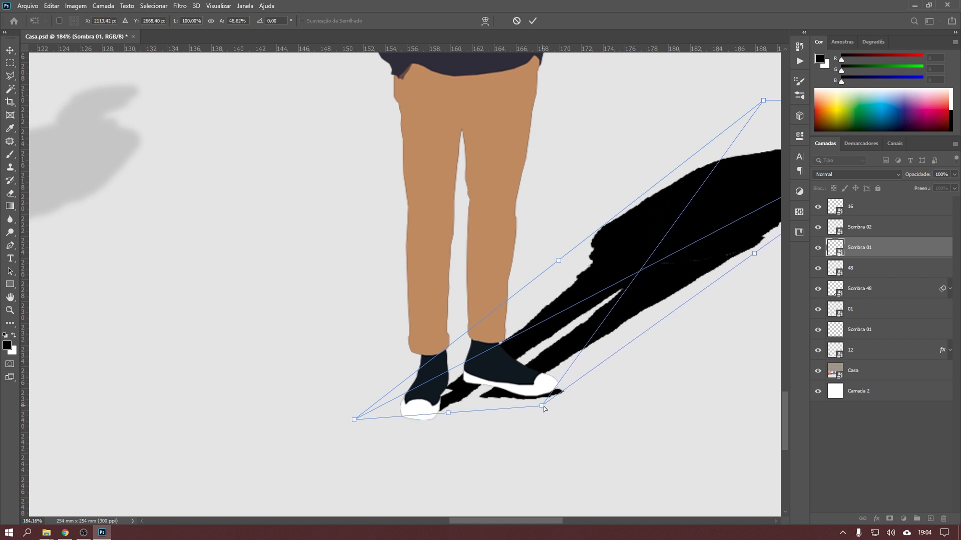
key(Return)
Skew and flatten figure 16's Sombra 02 silhouette into a second ground shadow cast to the figure's left, starting at the shoes.
click(870, 228)
scroll(675, 225, down, 4)
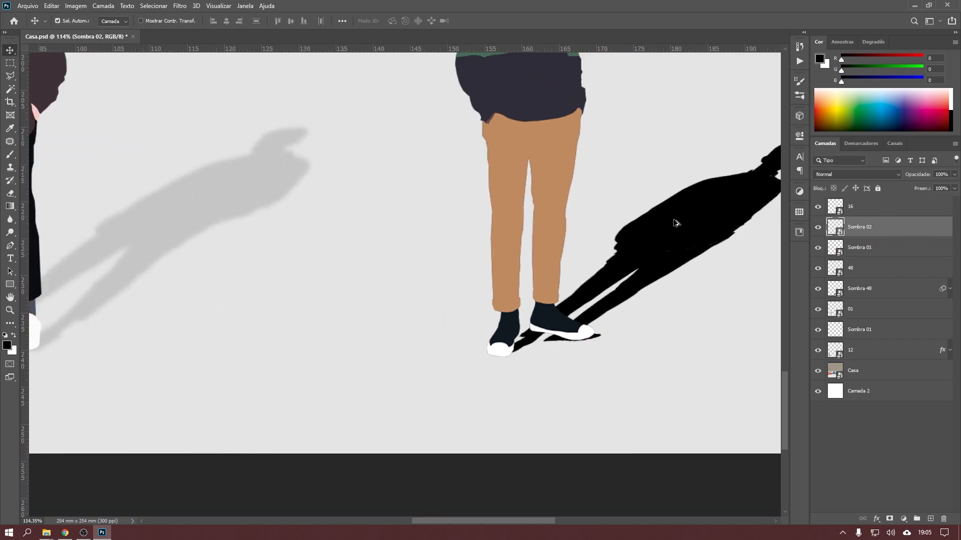
scroll(674, 229, up, 2)
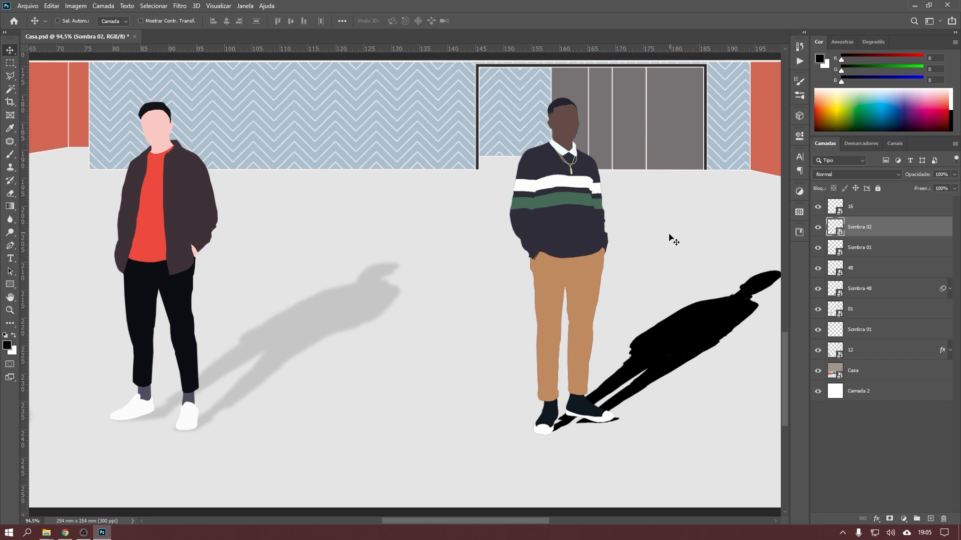
key(ctrl+t)
drag(562, 98, 338, 295)
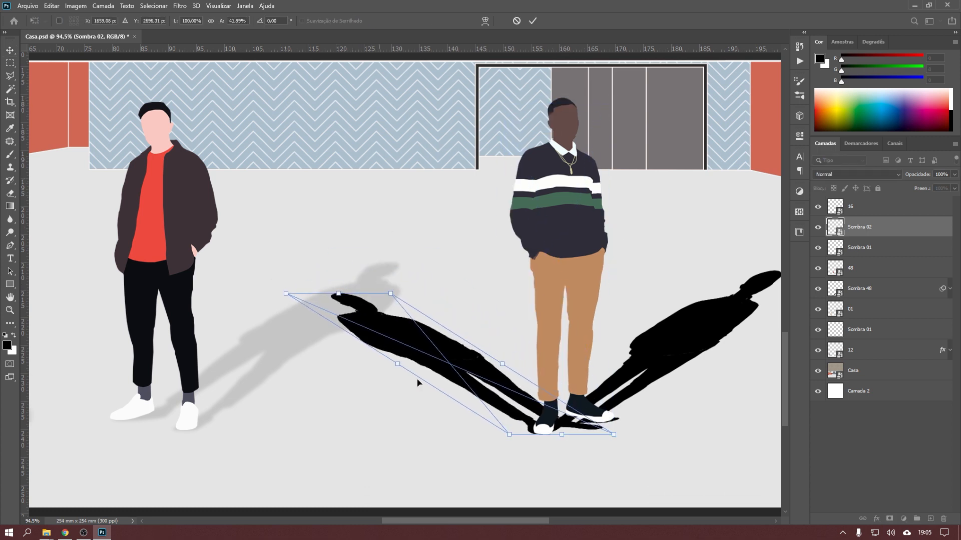
scroll(619, 463, up, 4)
drag(606, 408, 407, 414)
key(Return)
scroll(408, 413, down, 4)
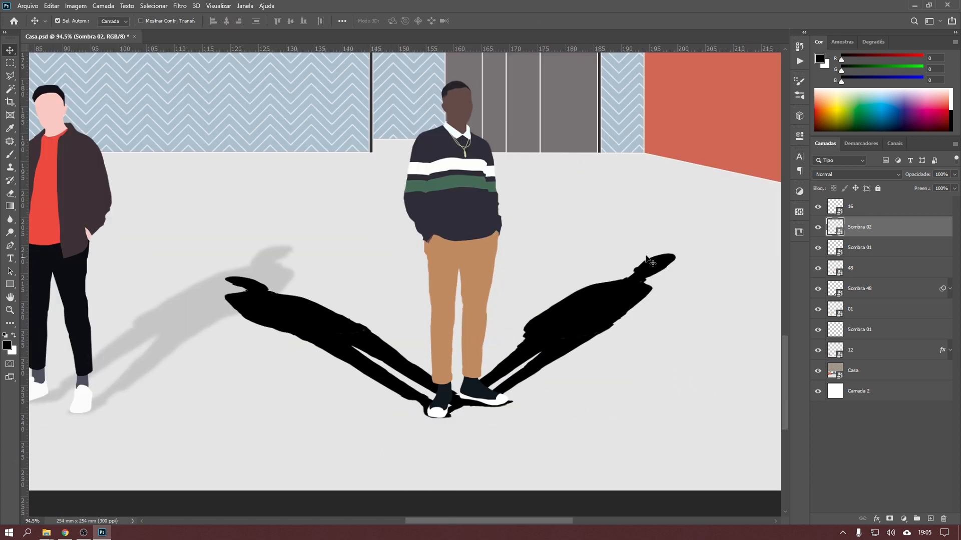
Skew figure 16's Sombra 01 shadow further outward and flatten it slightly to balance it with the opposite shadow.
click(854, 249)
key(ctrl+t)
drag(667, 259, 699, 273)
key(Return)
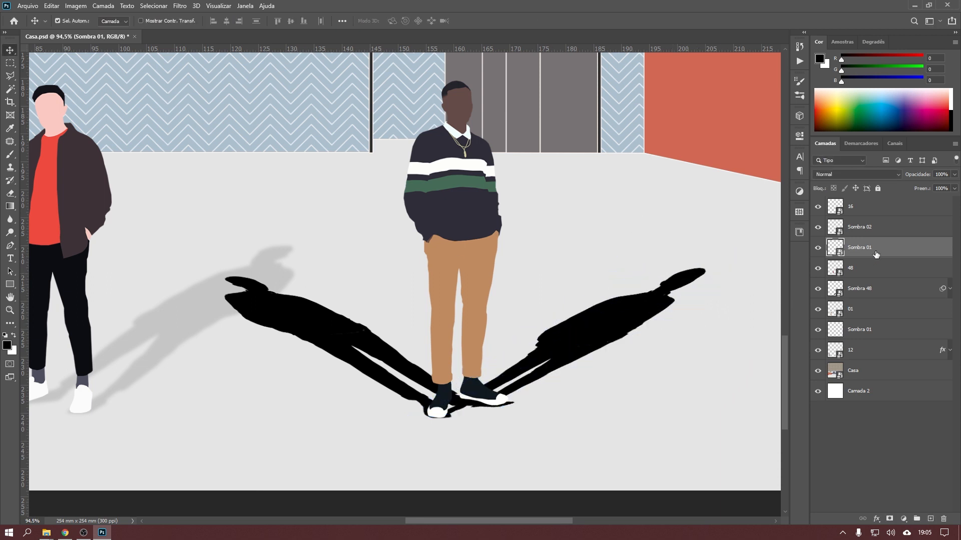
Set the opacity of figure 16's Sombra 01 to 15% and of Sombra 02 to 7%.
click(941, 174)
text(15)
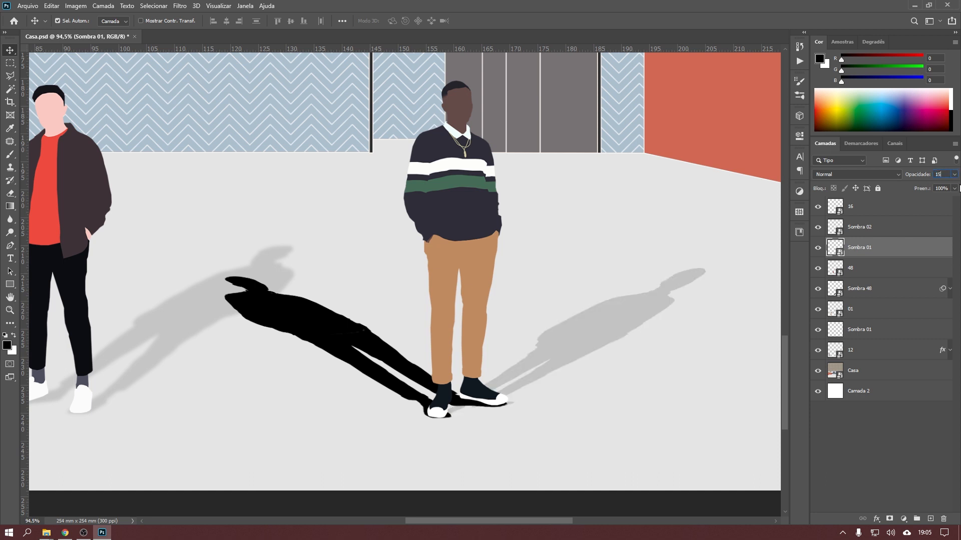
click(896, 234)
click(944, 174)
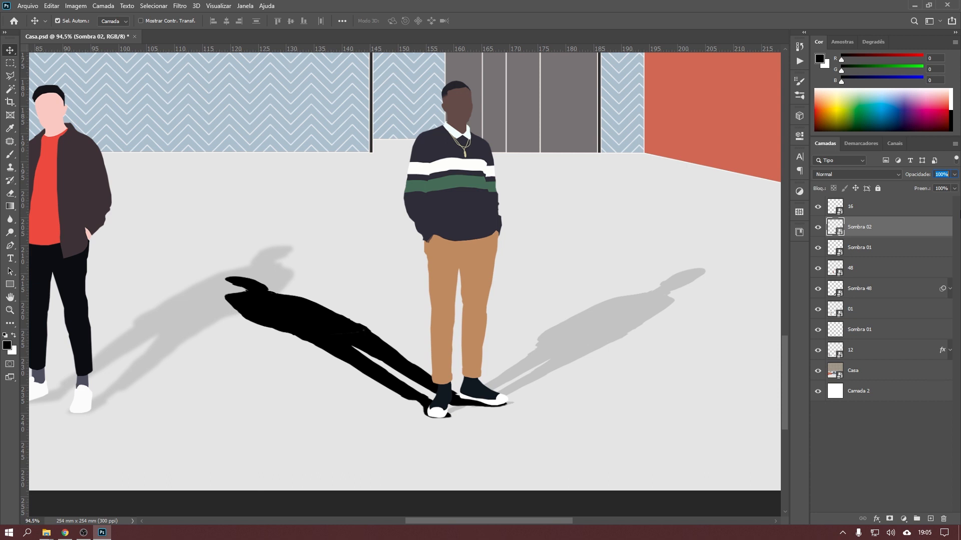
text(7)
key(Return)
Add a new layer above Sombra 02 and choose the flattened soft brush at a much smaller size.
key(m)
scroll(467, 457, up, 5)
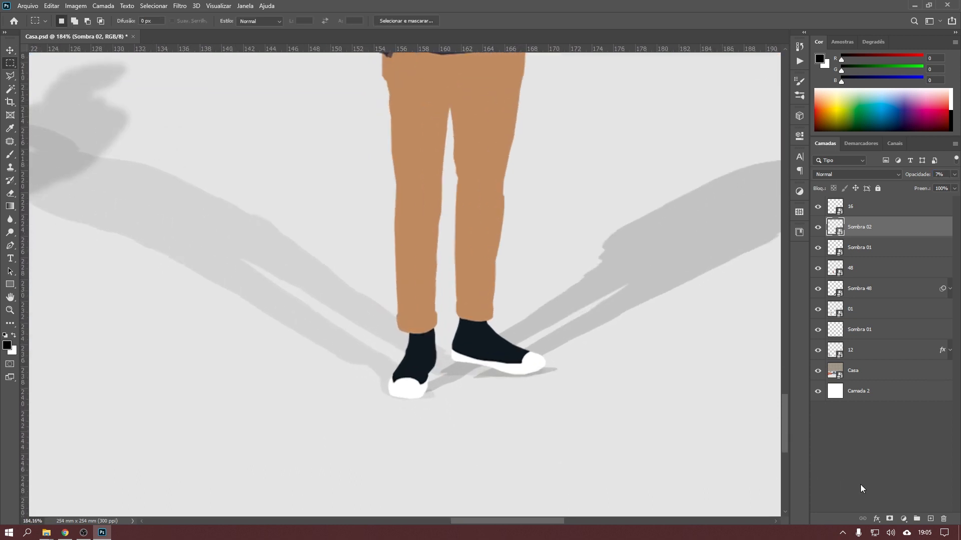
click(930, 519)
click(10, 154)
right_click(277, 172)
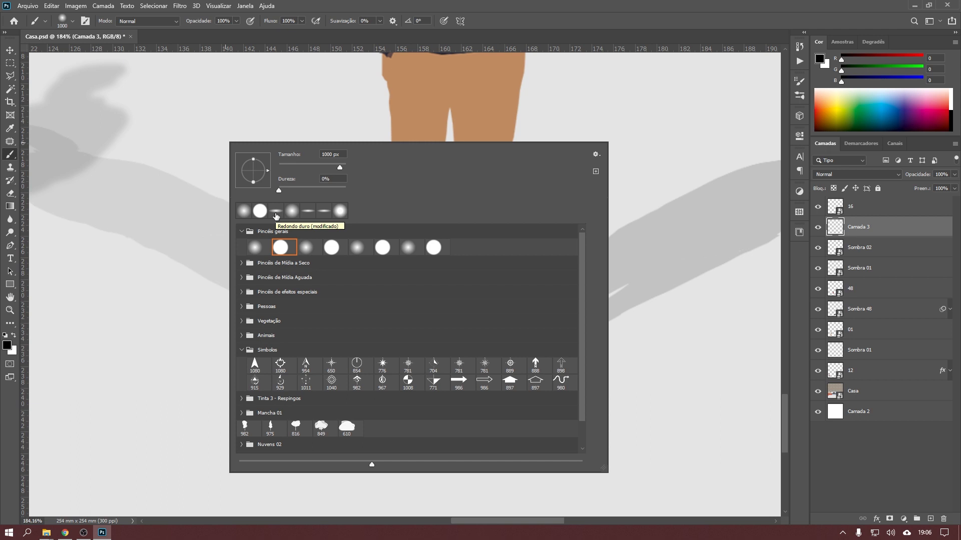
click(276, 212)
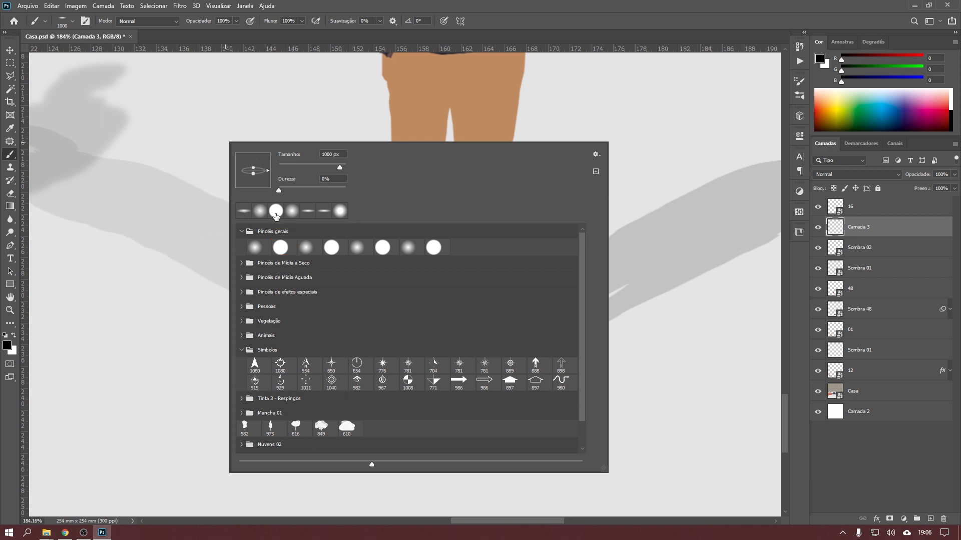
drag(340, 167, 284, 170)
key(Return)
Paint soft contact shadows under figure 16's shoes on the new layer and lower the layer's opacity.
scroll(428, 280, up, 3)
mouse_move(409, 395)
mouse_down()
mouse_move(380, 393)
mouse_move(425, 392)
mouse_move(435, 381)
mouse_move(413, 361)
mouse_move(651, 345)
mouse_up()
scroll(549, 348, down, 5)
drag(920, 174, 908, 179)
scroll(725, 306, up, 1)
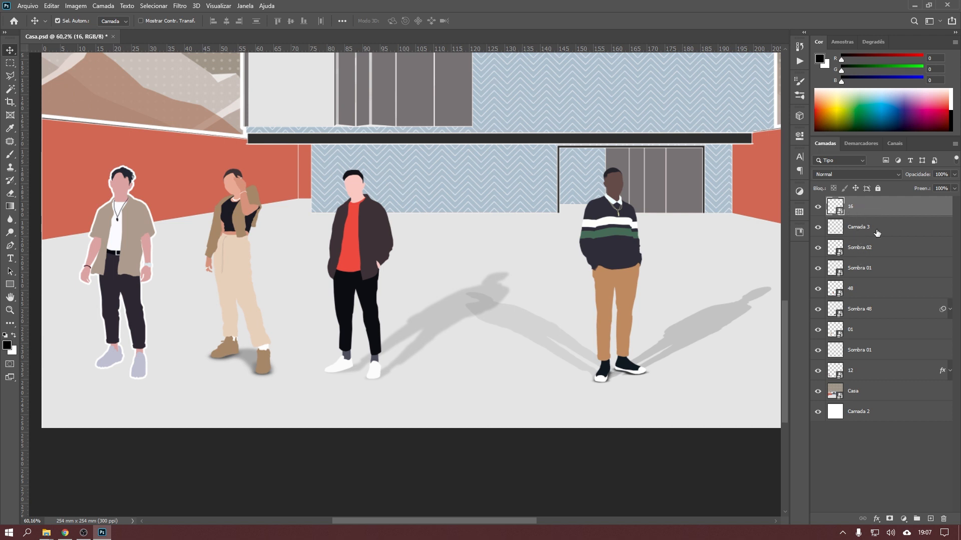
Combine layers 16, Camada 3, Sombra 02 and Sombra 01 into one smart object.
shift+click(856, 236)
shift+click(864, 256)
shift+click(861, 269)
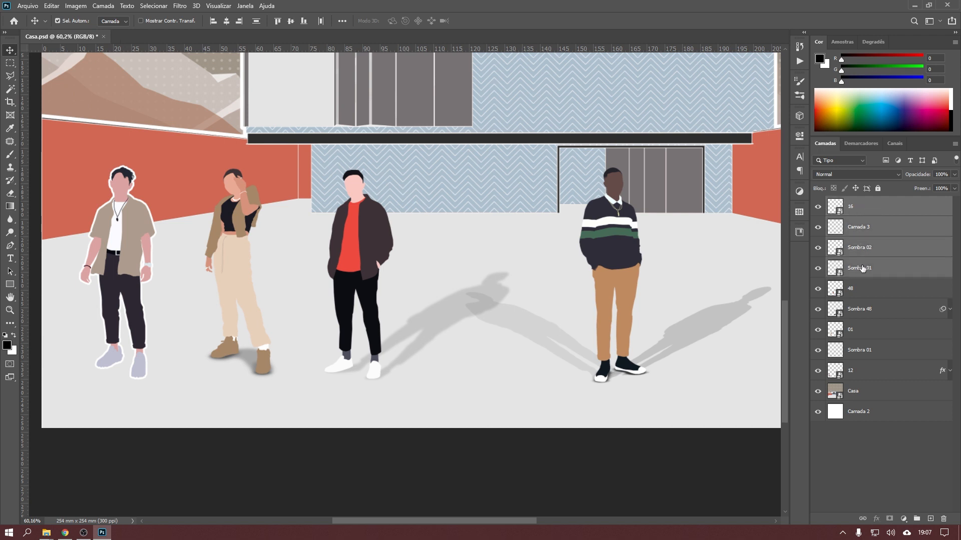
right_click(870, 226)
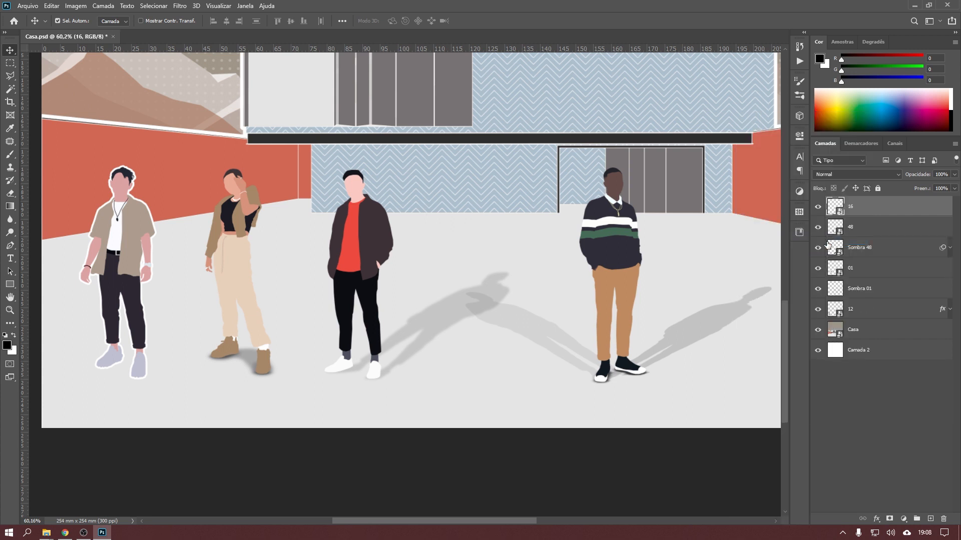
Combine layers 48 and Sombra 48 into one smart object.
click(835, 245)
shift+click(865, 235)
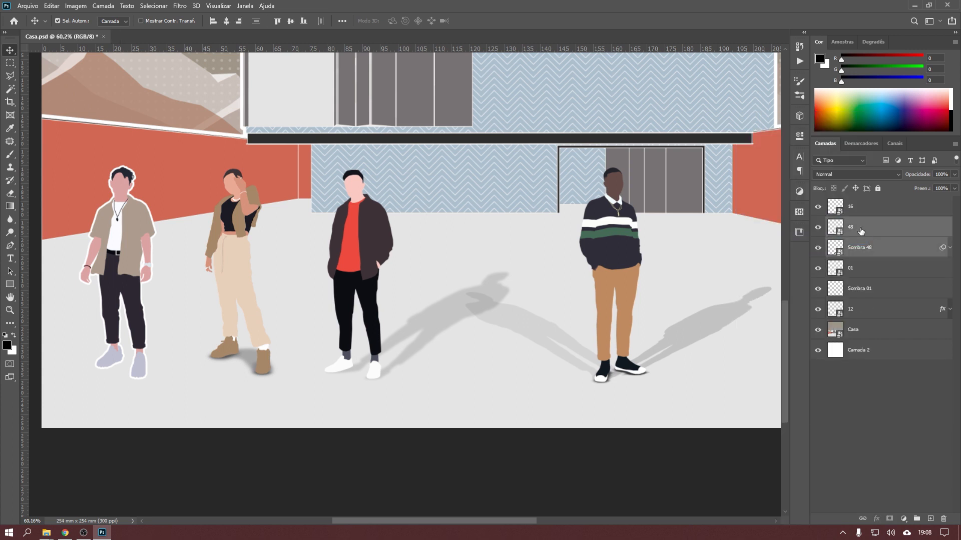
right_click(860, 230)
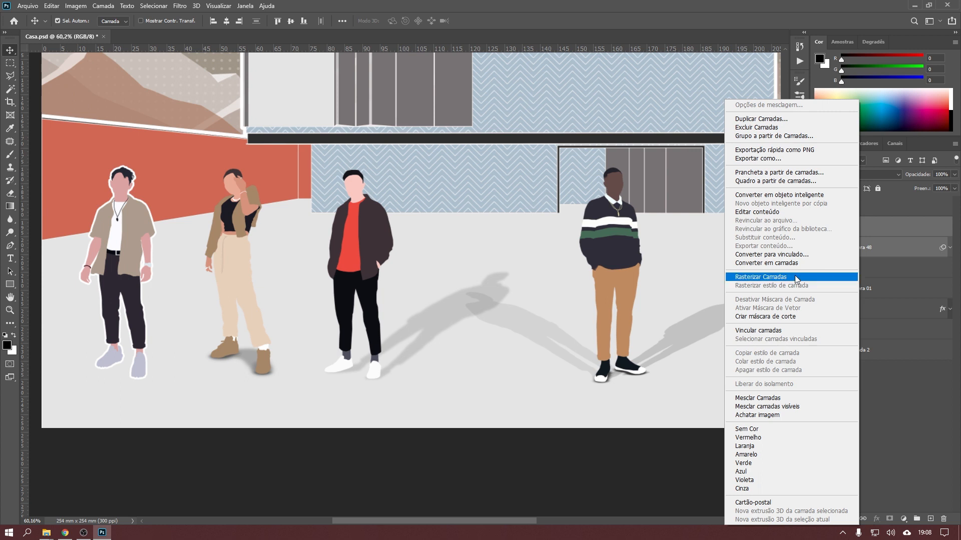
click(817, 195)
Combine layers 01 and Sombra 01 into one smart object.
click(859, 249)
shift+click(873, 271)
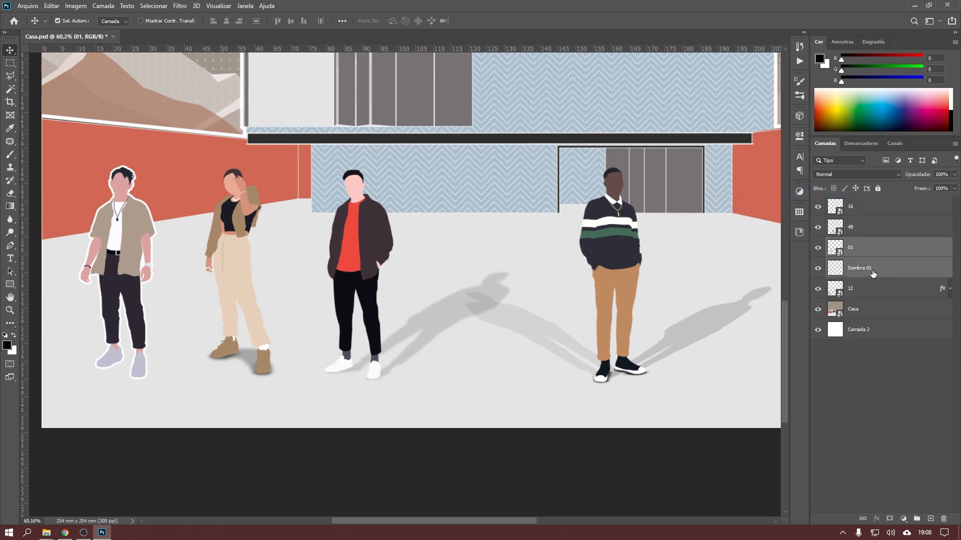
right_click(869, 256)
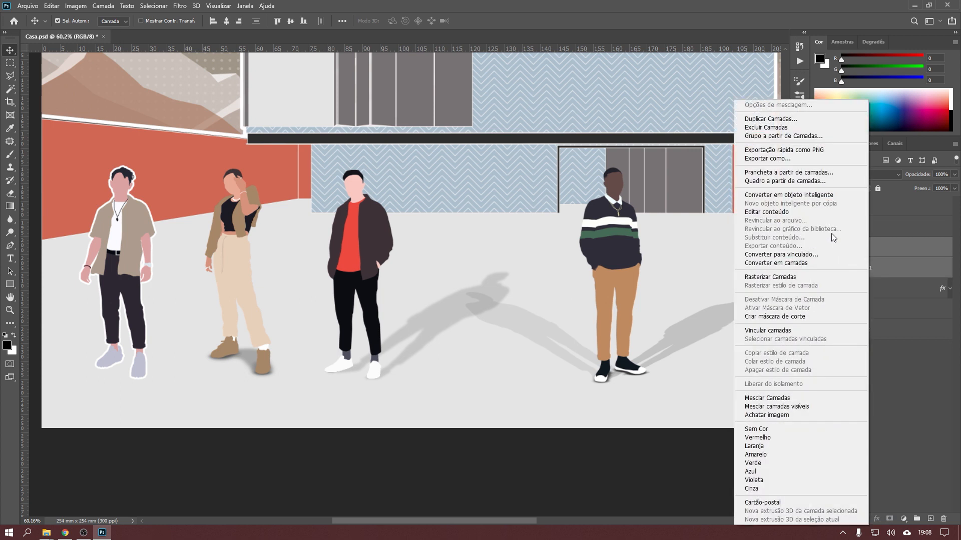
click(821, 196)
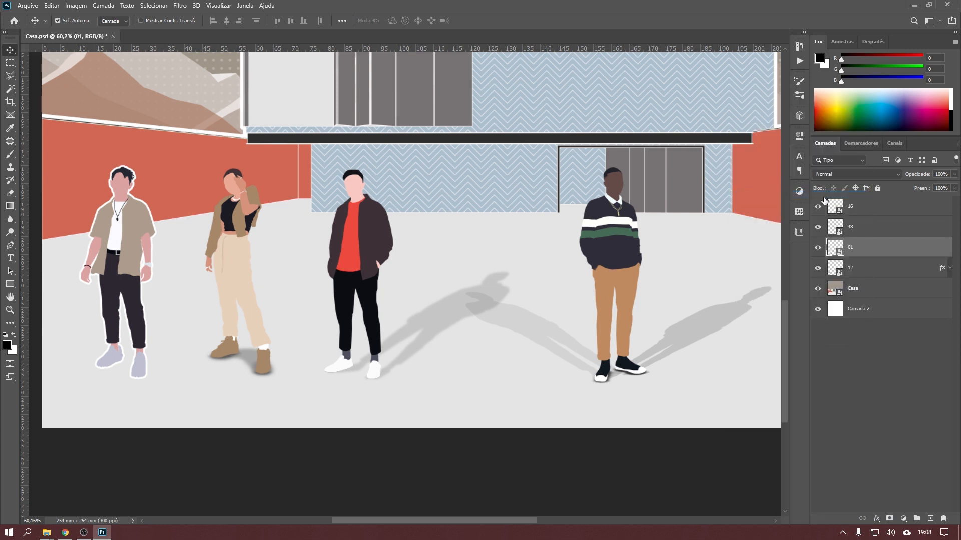
Try moving the figures together with their merged shadows, returning them to their original positions.
click(867, 212)
drag(621, 248, 649, 237)
key(ctrl+z)
mouse_move(367, 254)
mouse_down()
mouse_move(386, 214)
mouse_move(367, 254)
mouse_up()
mouse_move(248, 270)
mouse_down()
mouse_move(270, 248)
mouse_move(235, 273)
mouse_up()
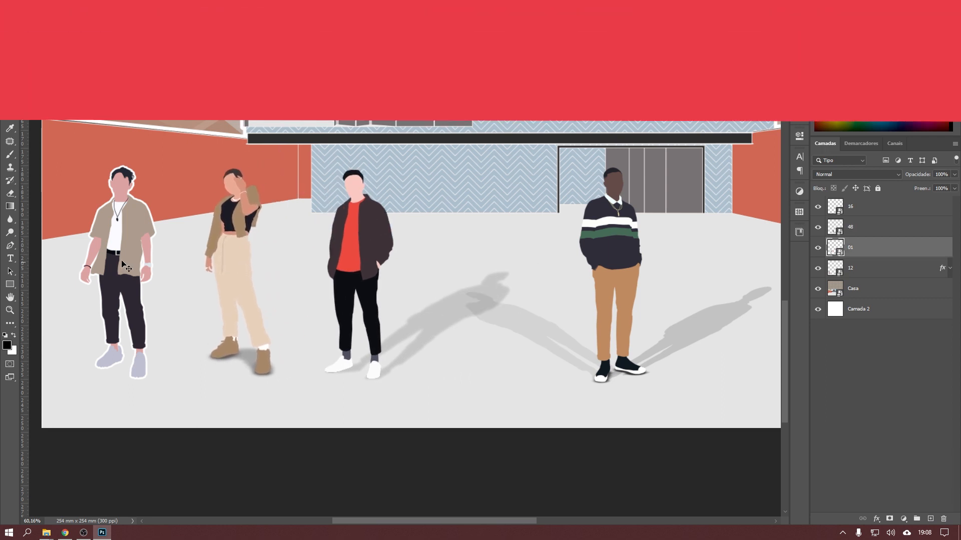